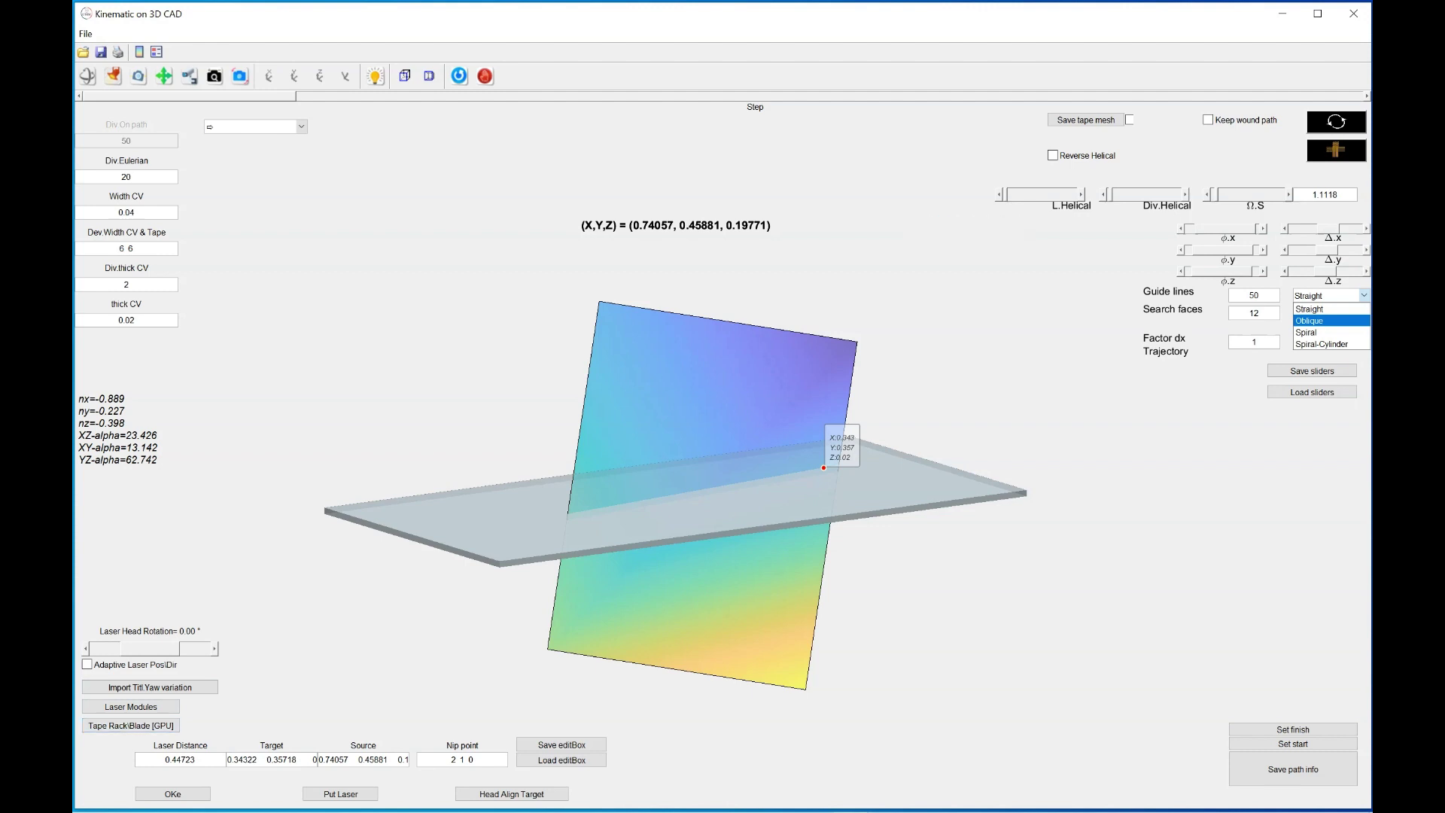
Generate the path mesh with Oblique guide lines, using limits 1 and 50.
key(Return)
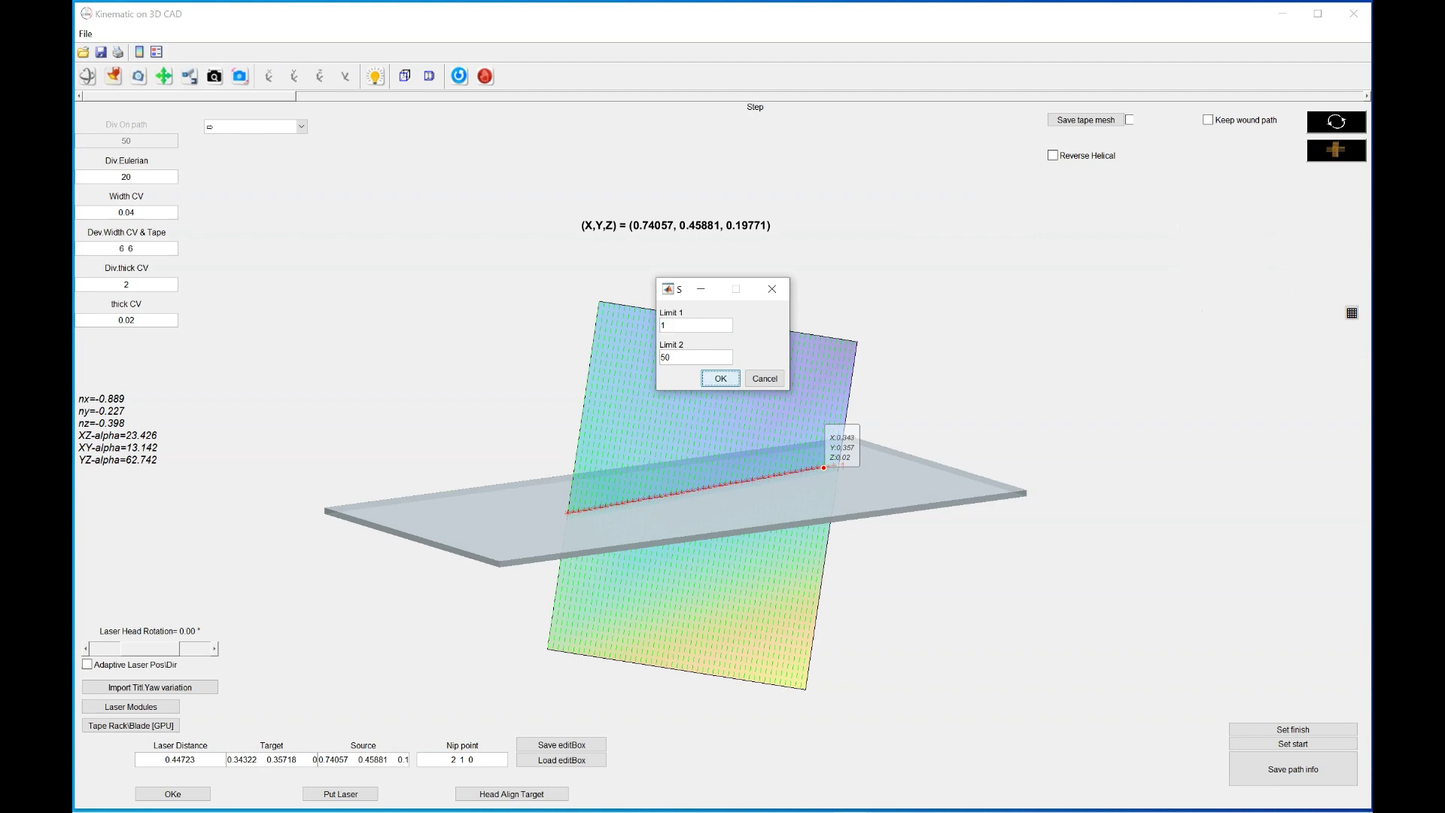
key(Return)
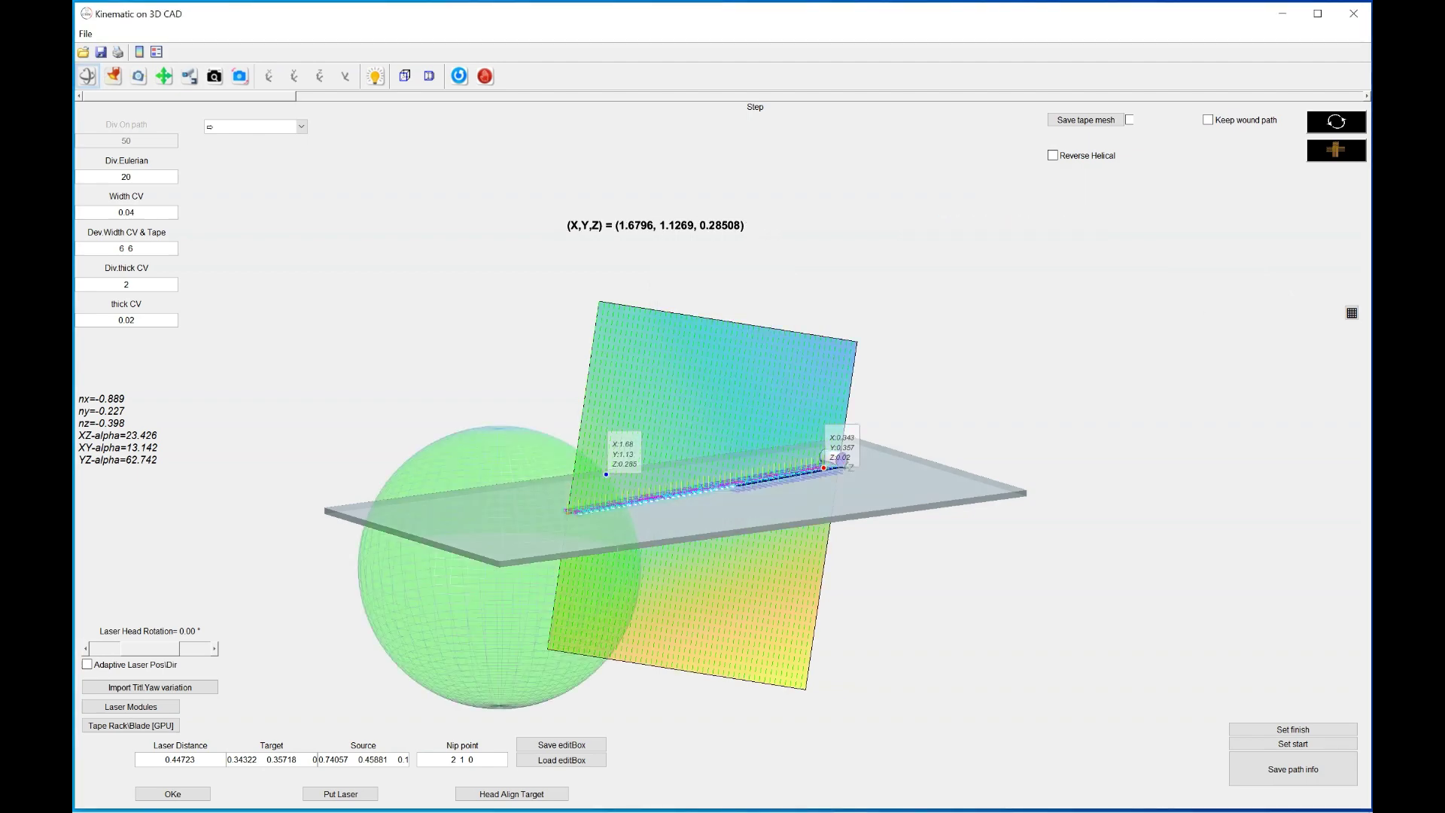
Examine the roller and the tape mesh up close at the start of the path.
click(320, 75)
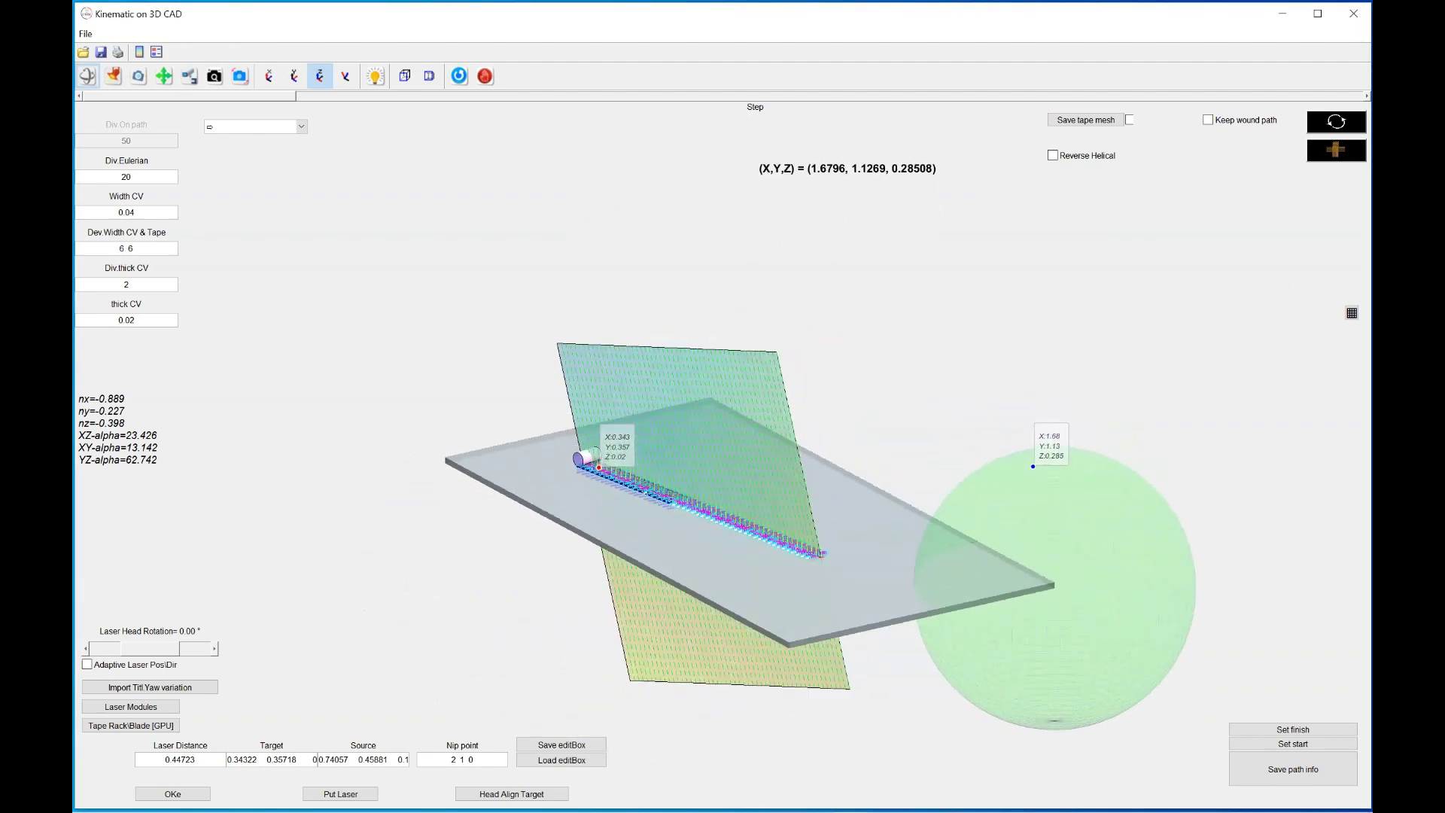
click(215, 76)
drag(677, 451, 715, 402)
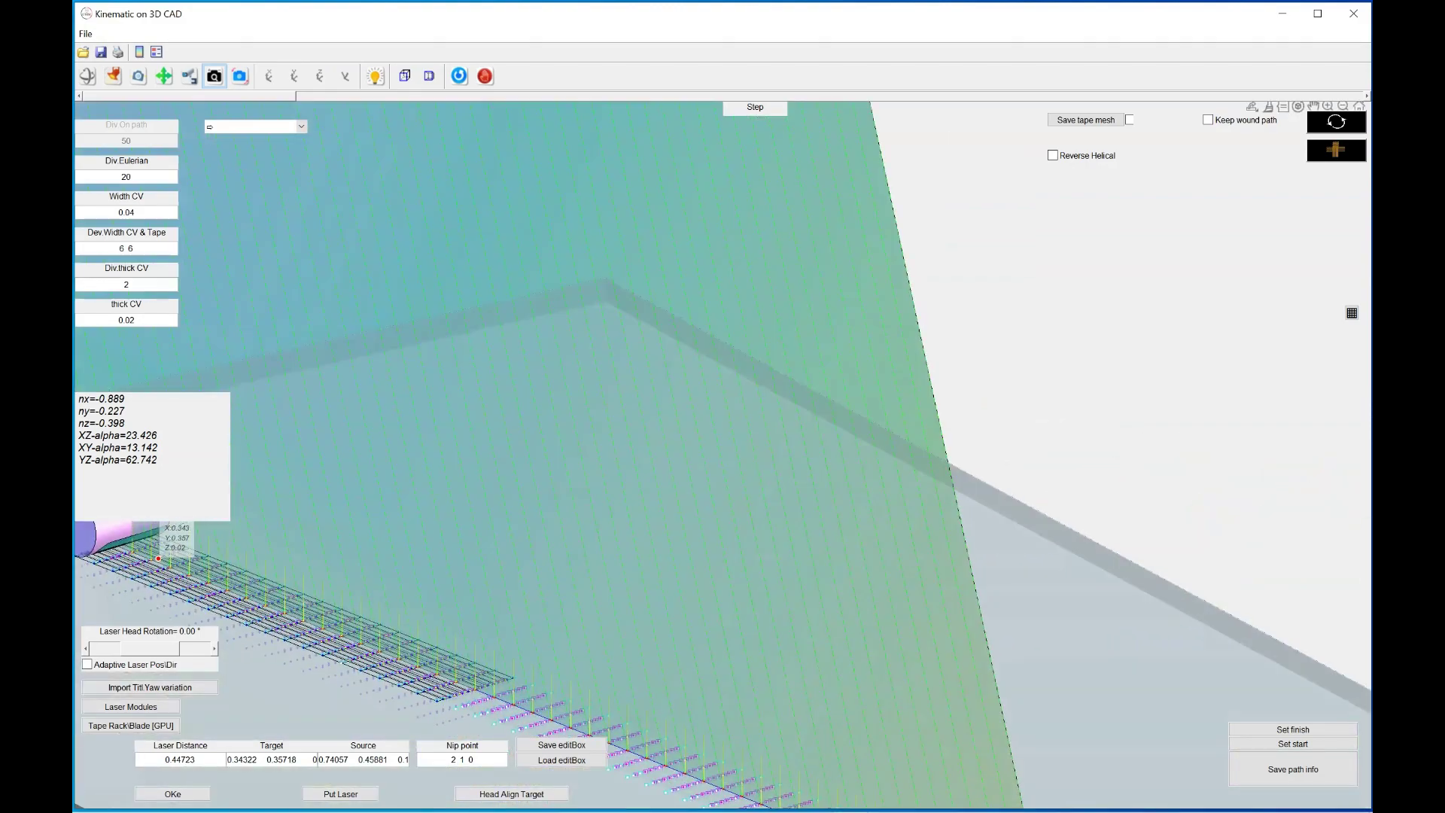
click(163, 76)
drag(376, 452, 1025, 367)
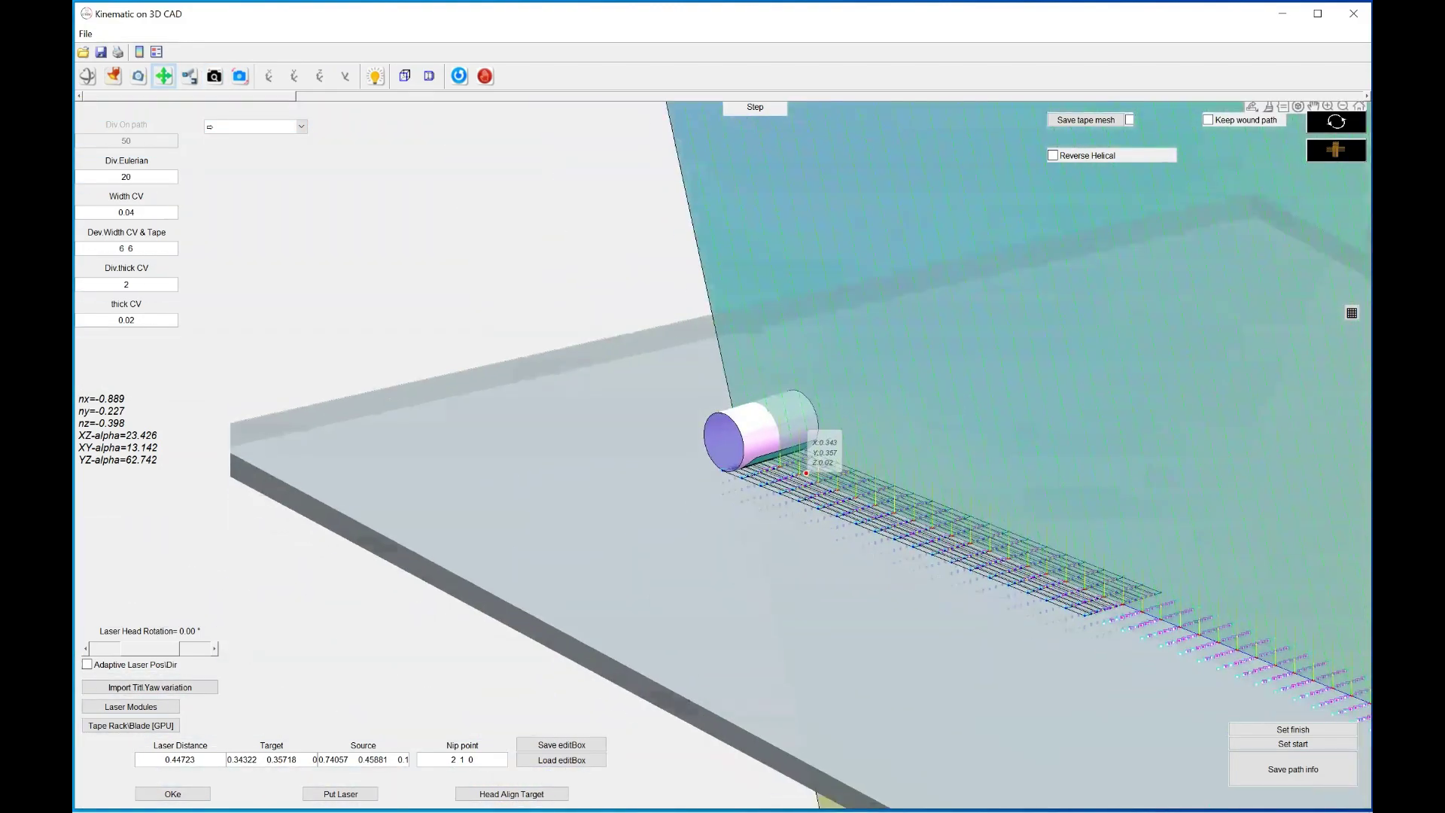
click(88, 76)
click(320, 75)
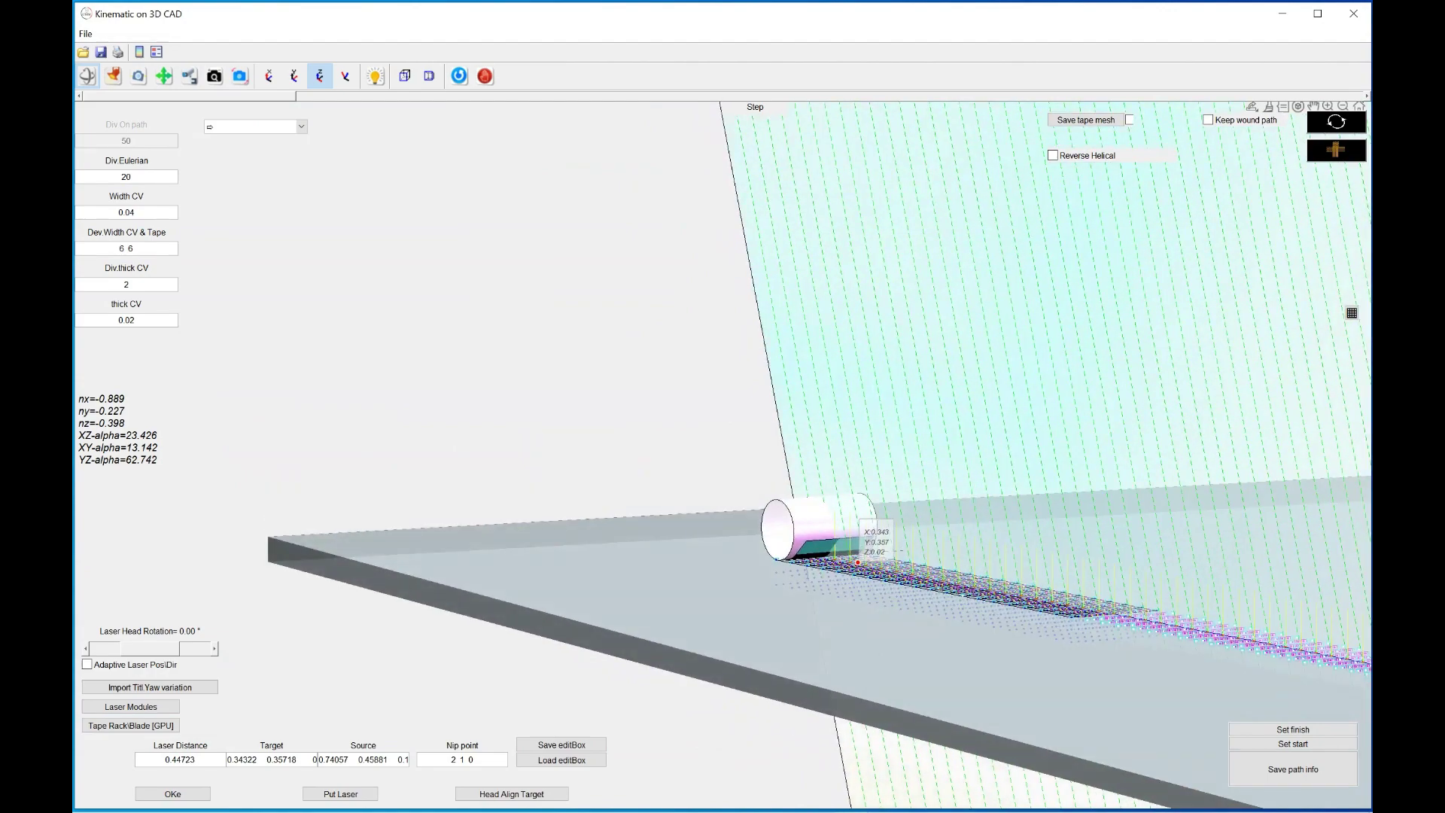
click(214, 76)
drag(602, 451, 639, 436)
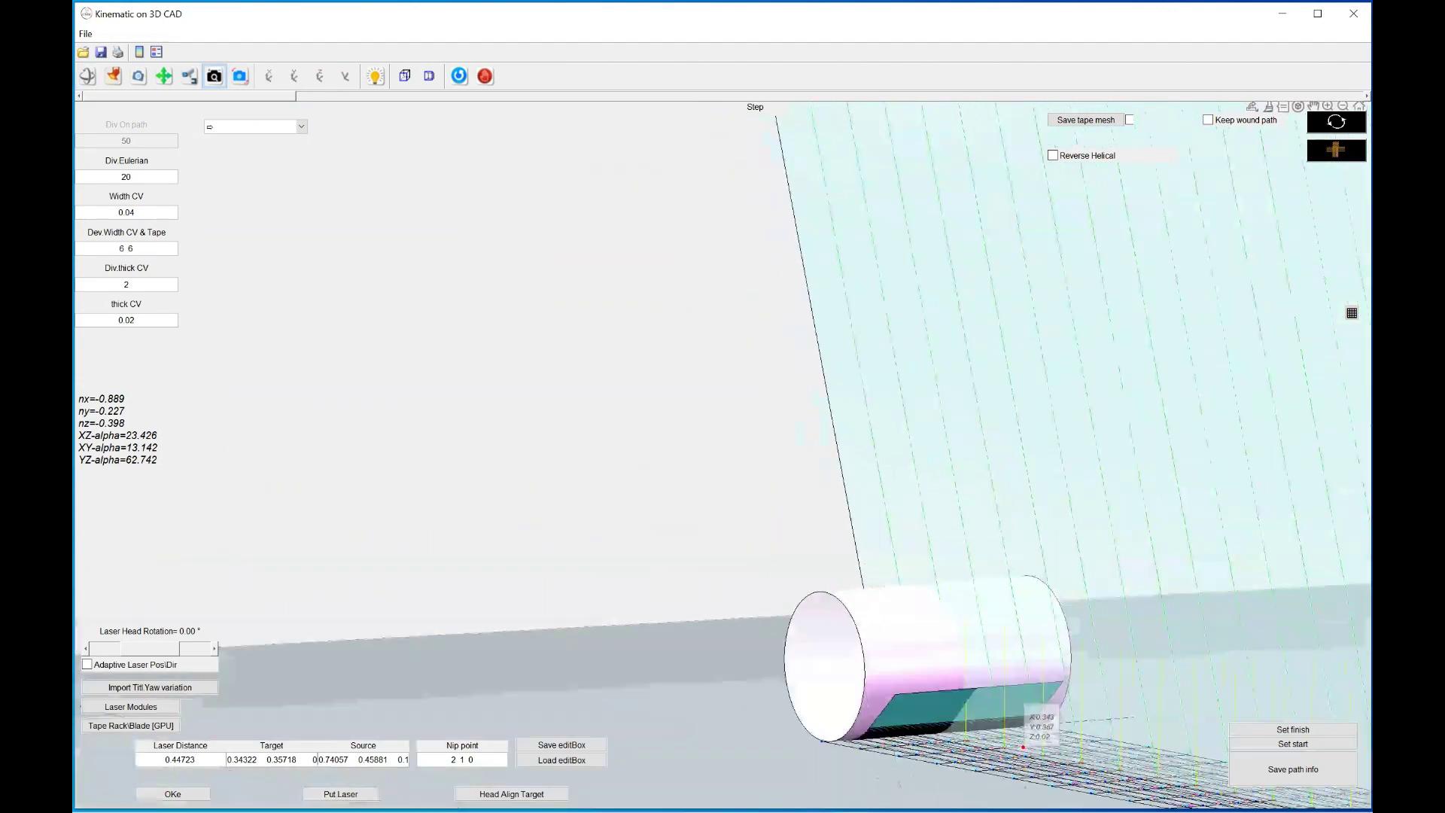
click(163, 76)
drag(925, 663, 737, 355)
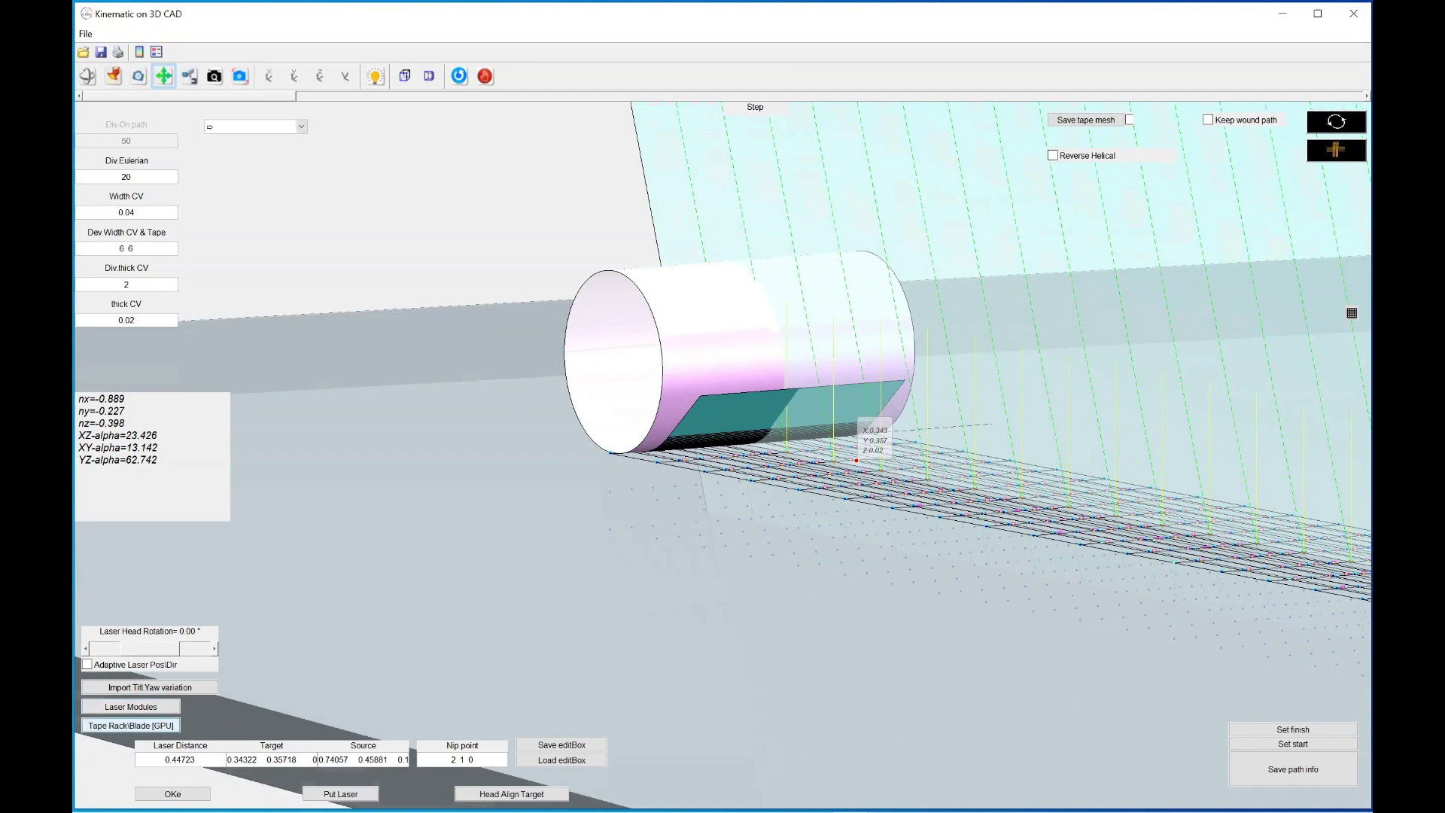
Load the Tape-Rack STL file from the Supp_files folder as the tape rack geometry.
click(130, 725)
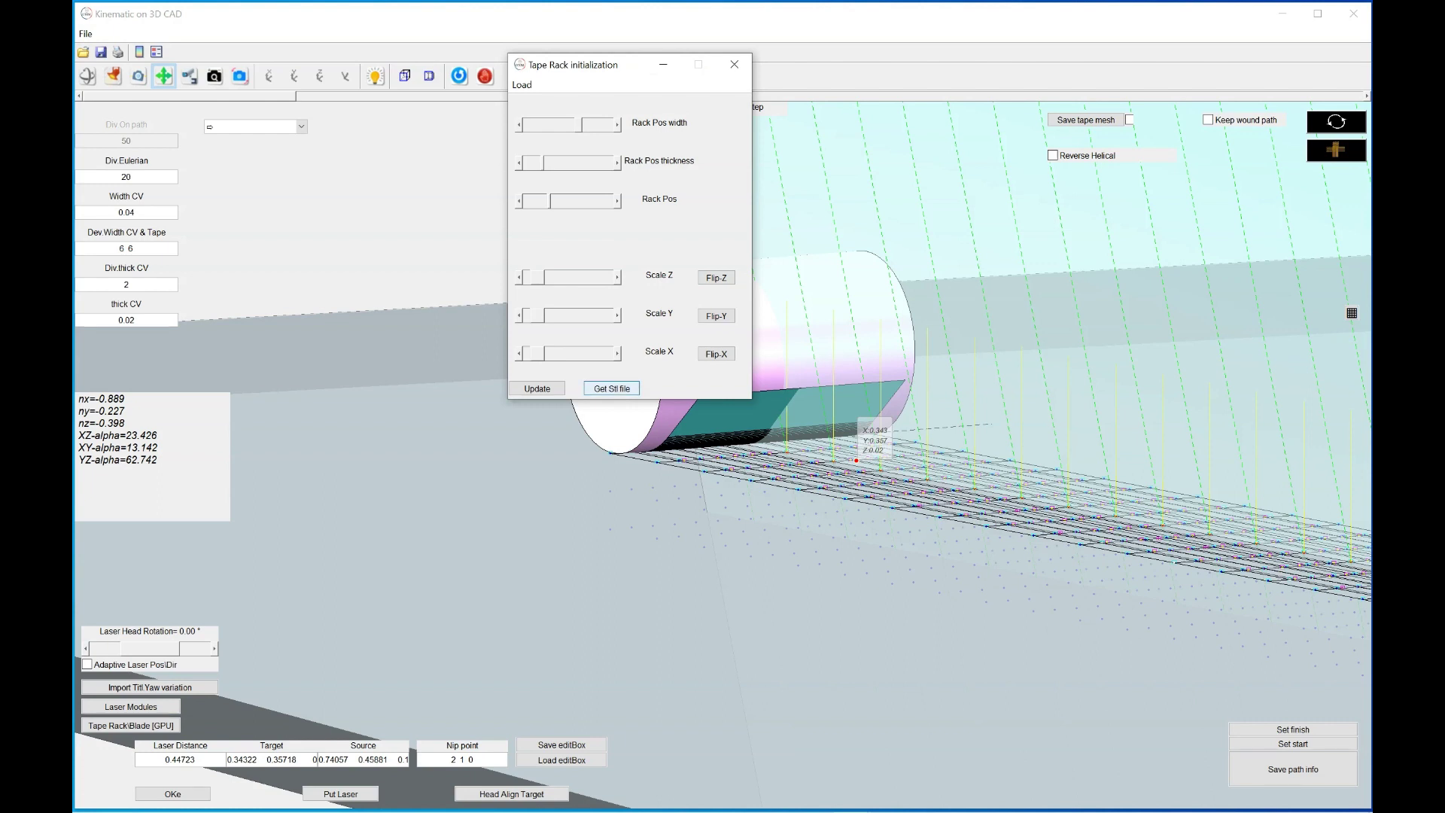
click(611, 388)
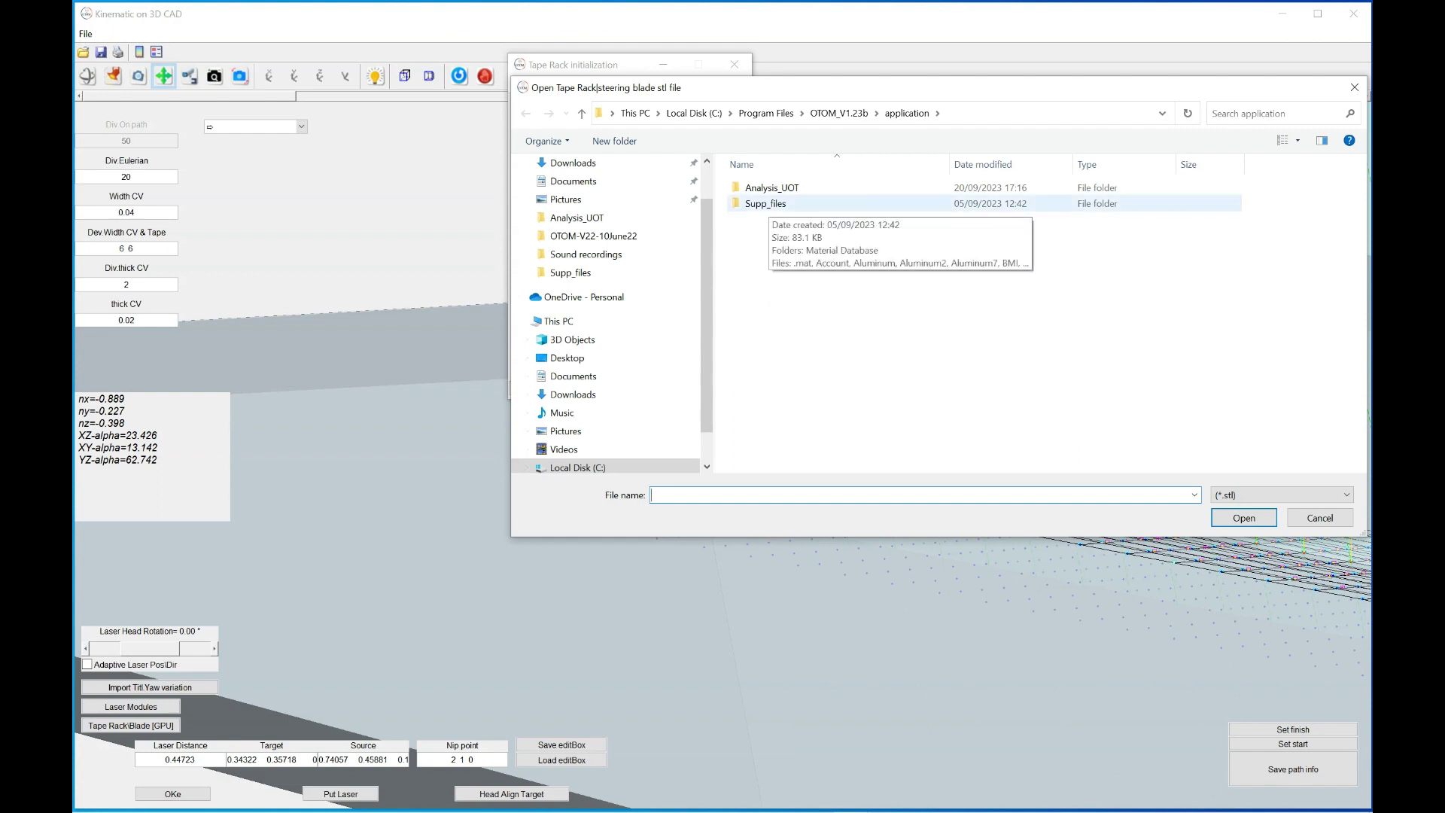
double_click(765, 203)
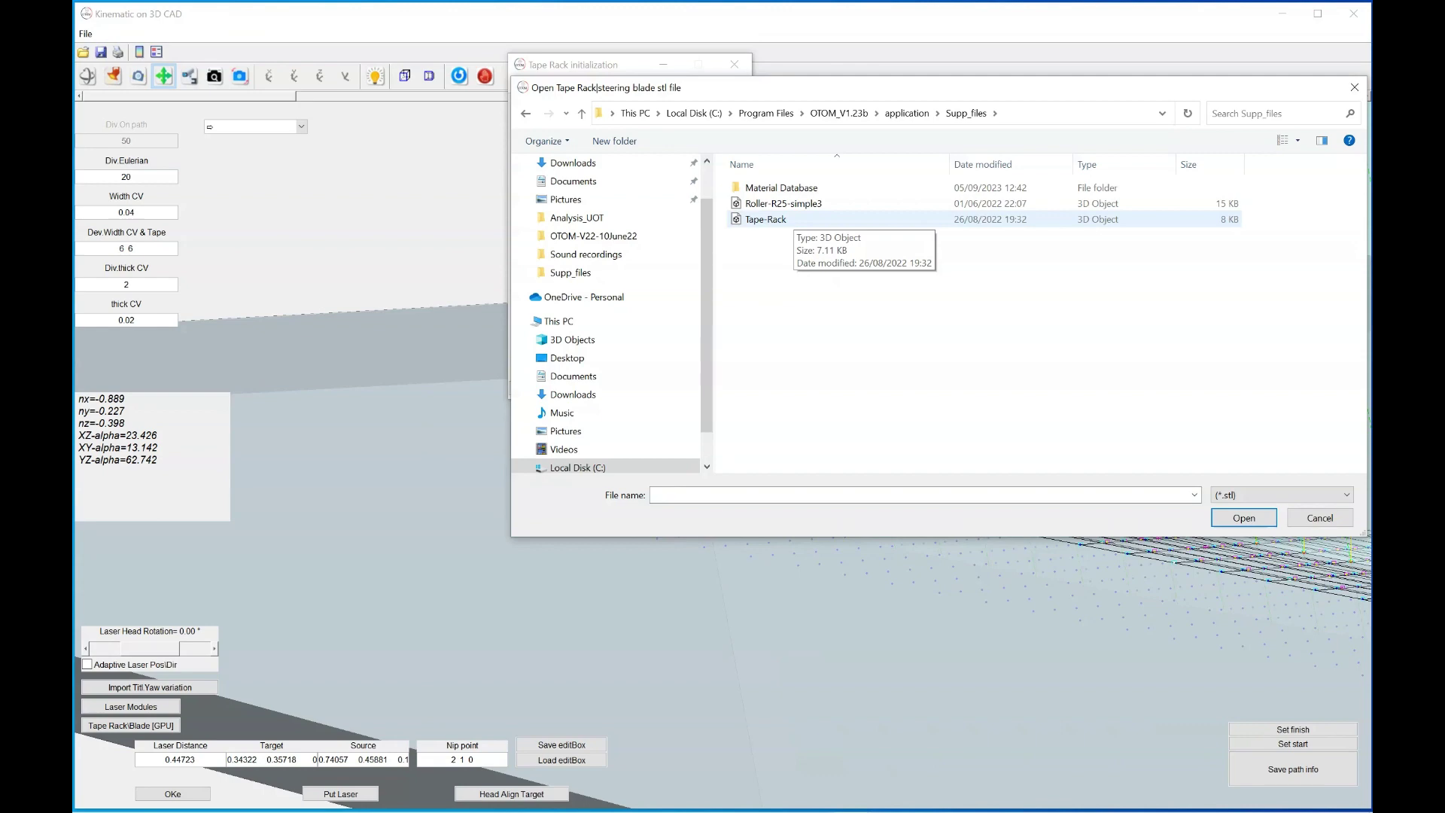
double_click(765, 219)
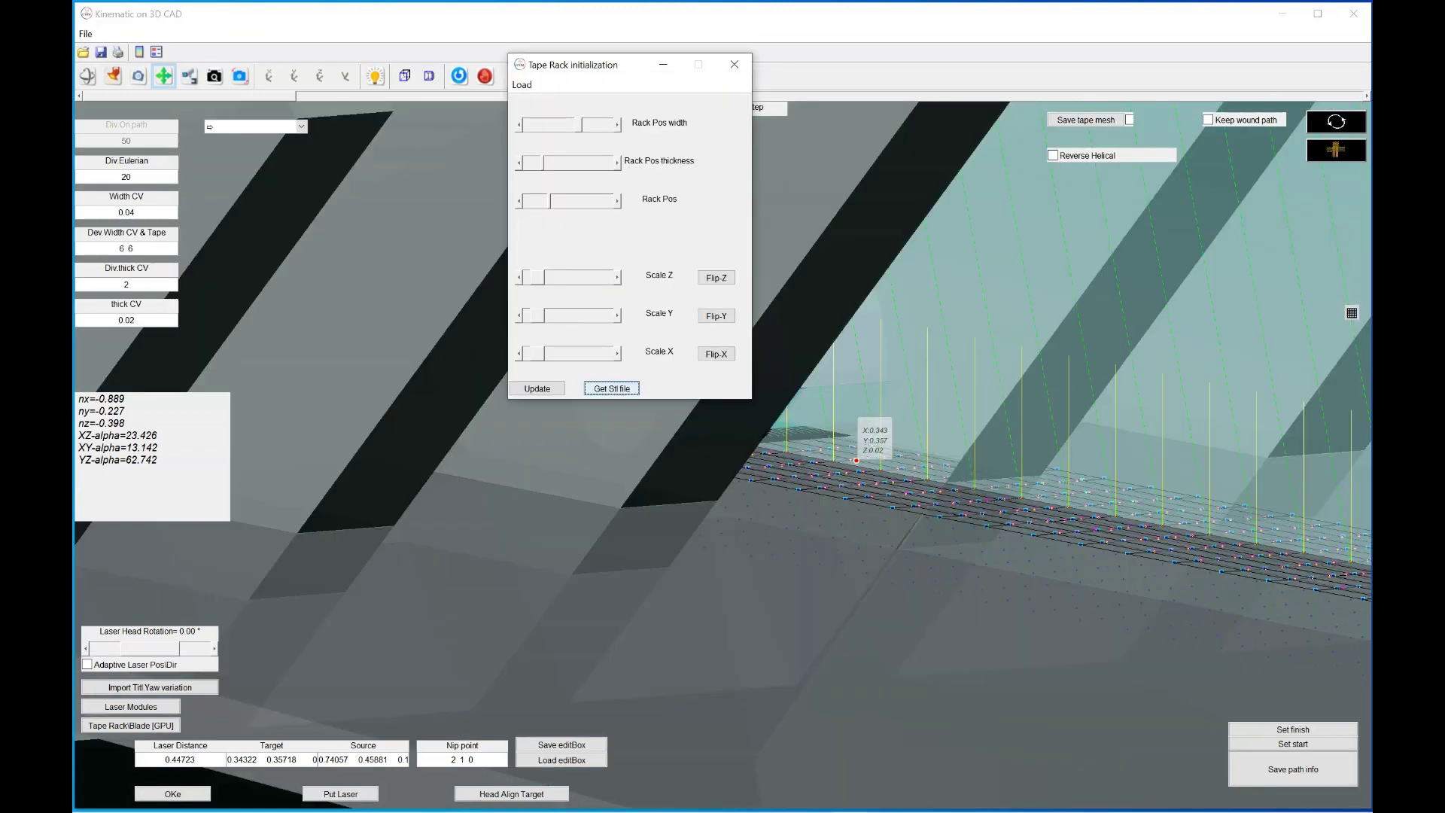
Scale the oversized tape rack down along Z, Y and X.
drag(633, 65, 1, 132)
click(215, 76)
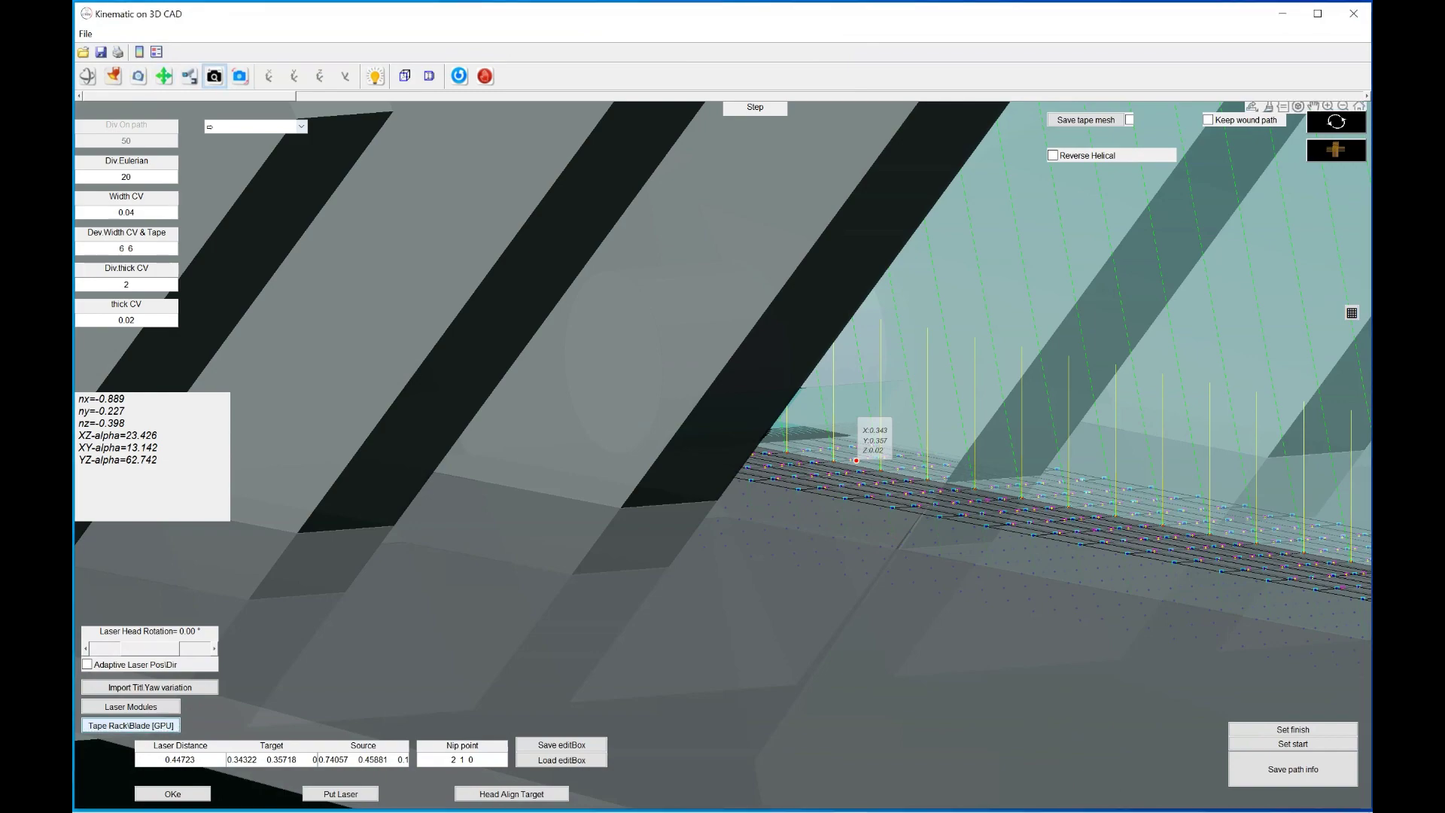
drag(1211, 225, 1234, 342)
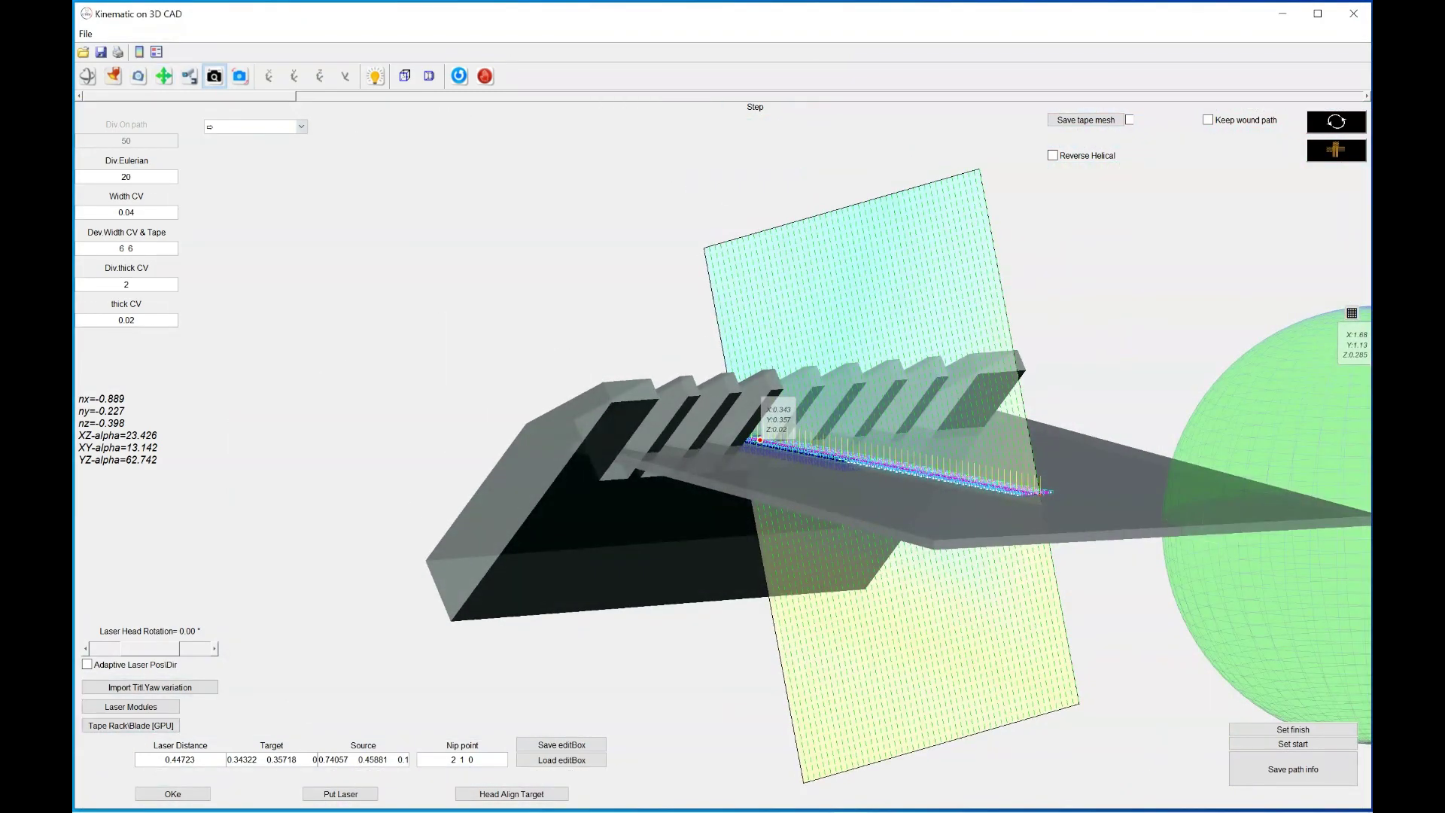
drag(689, 812, 338, 94)
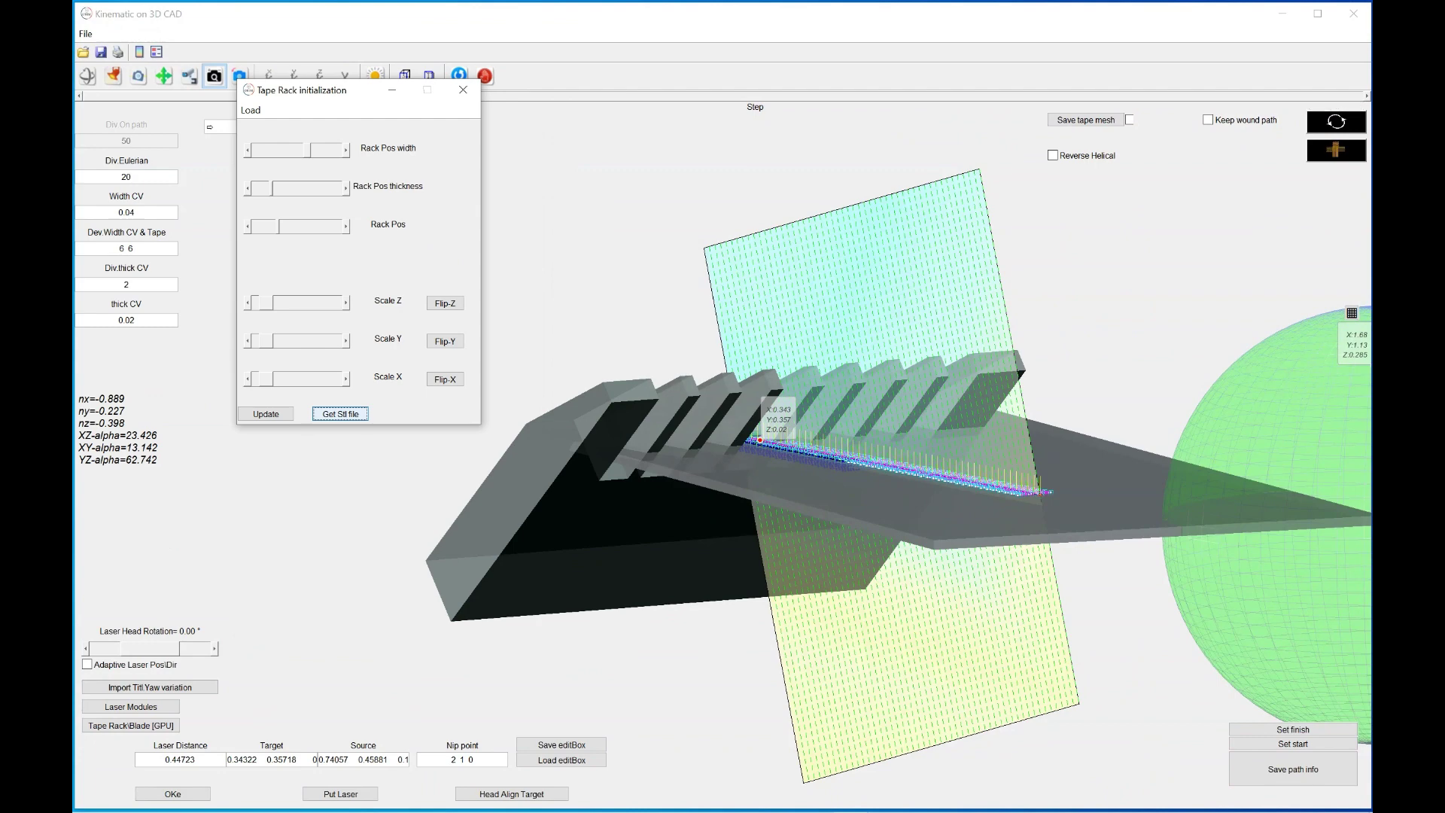
click(341, 414)
click(248, 302)
click(248, 303)
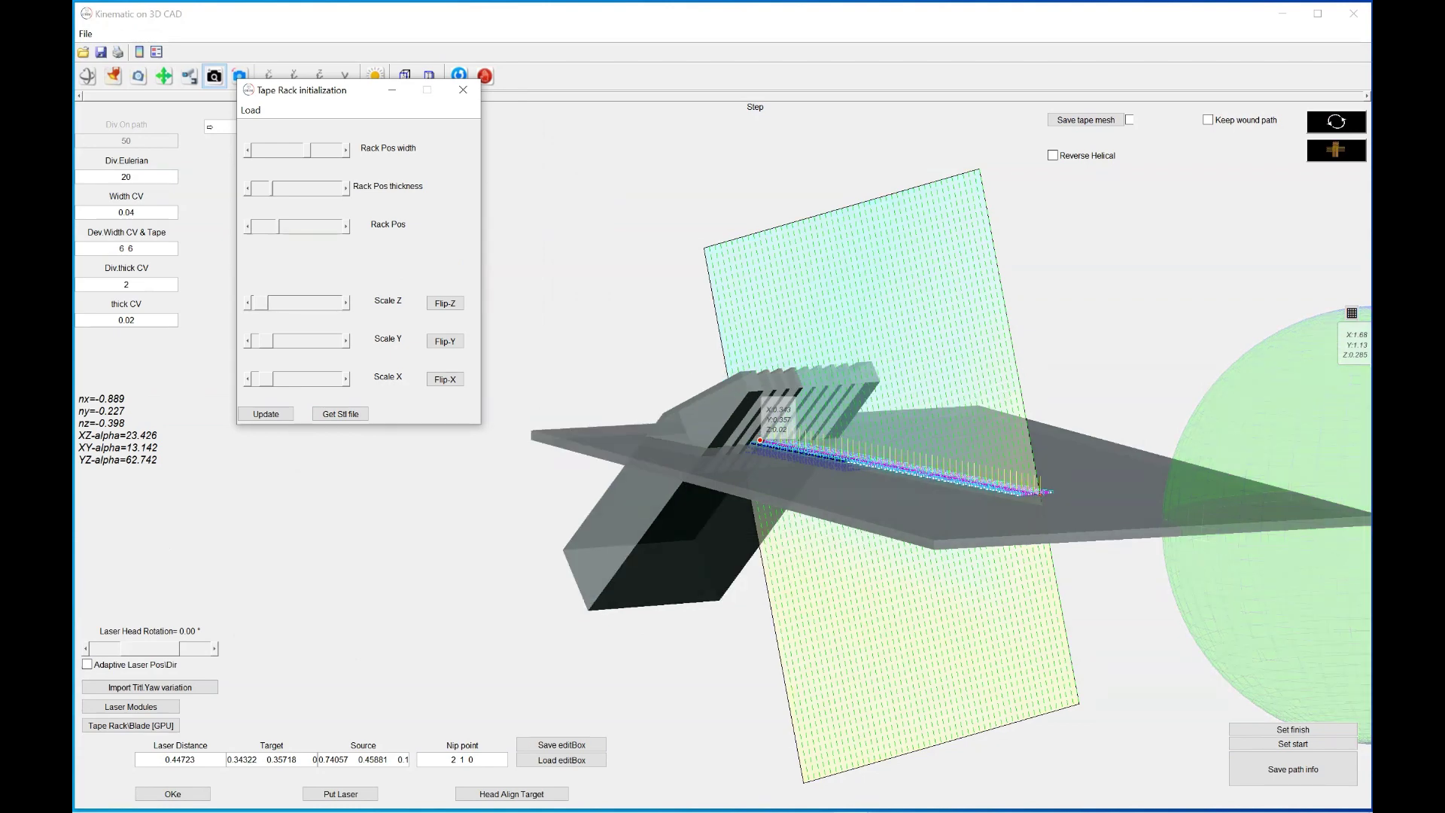
click(247, 341)
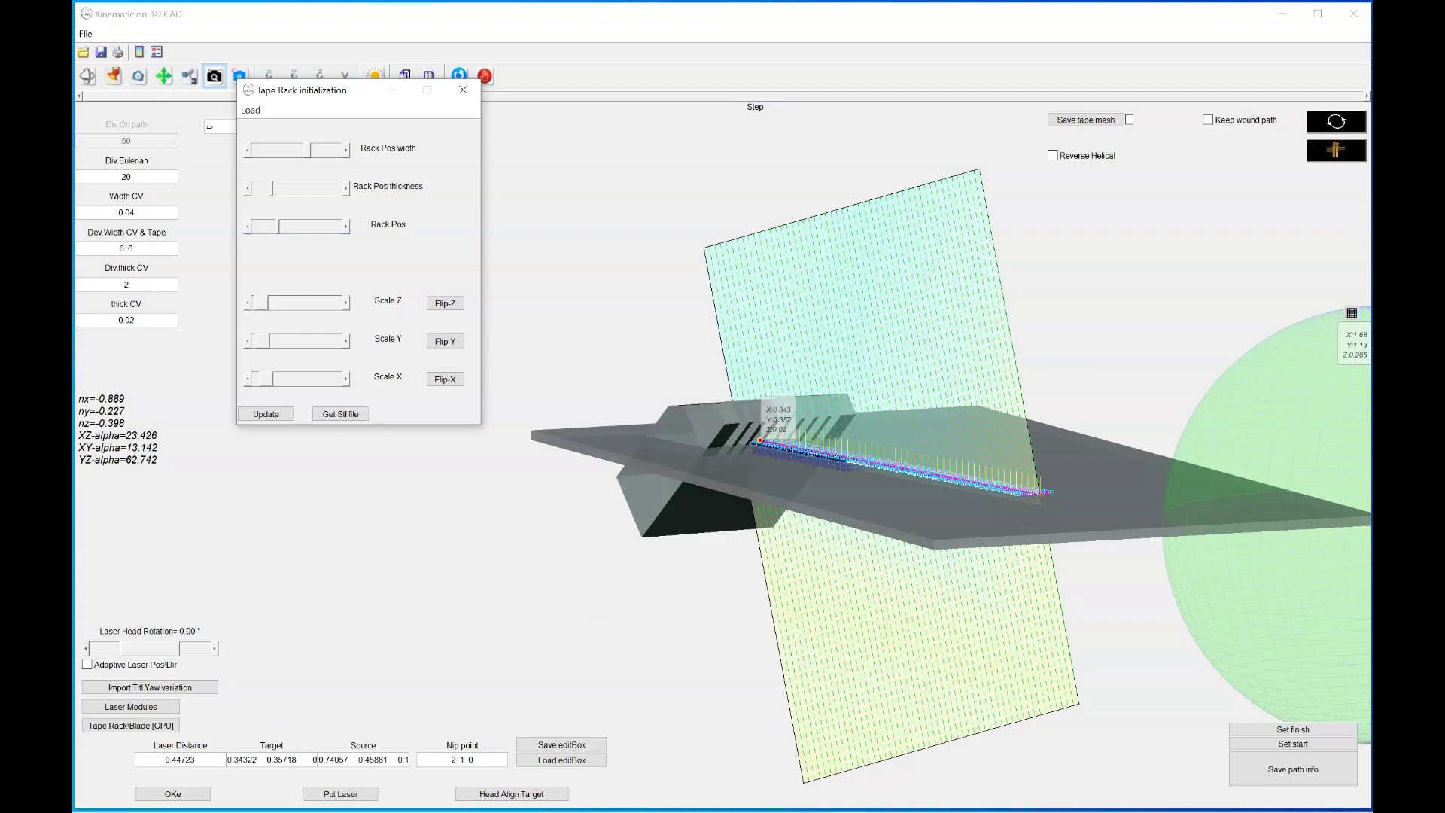
drag(266, 379, 260, 379)
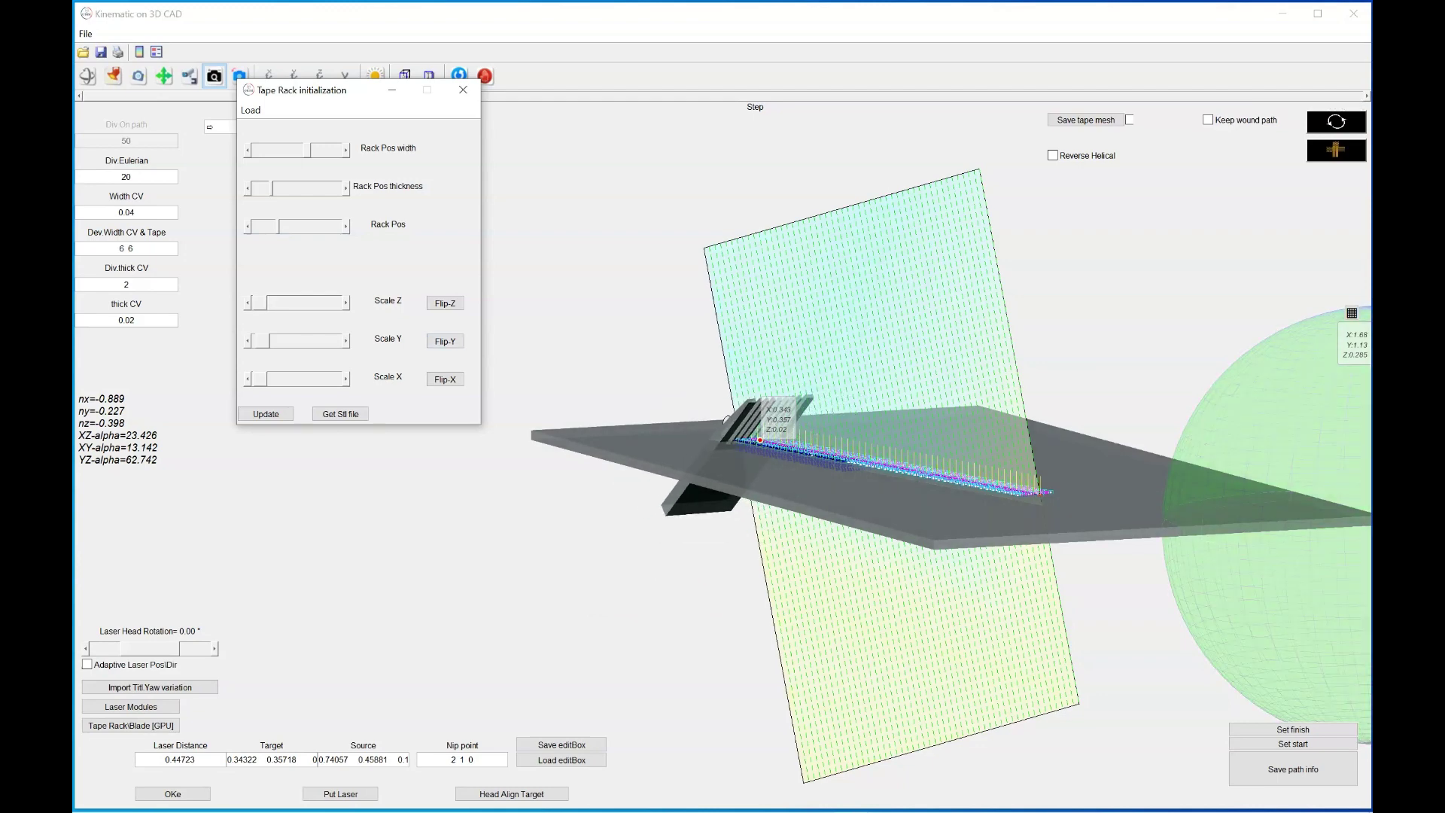
Reduce the tape rack's Y and X scales further until it is about the size of the roller.
click(247, 340)
click(247, 340)
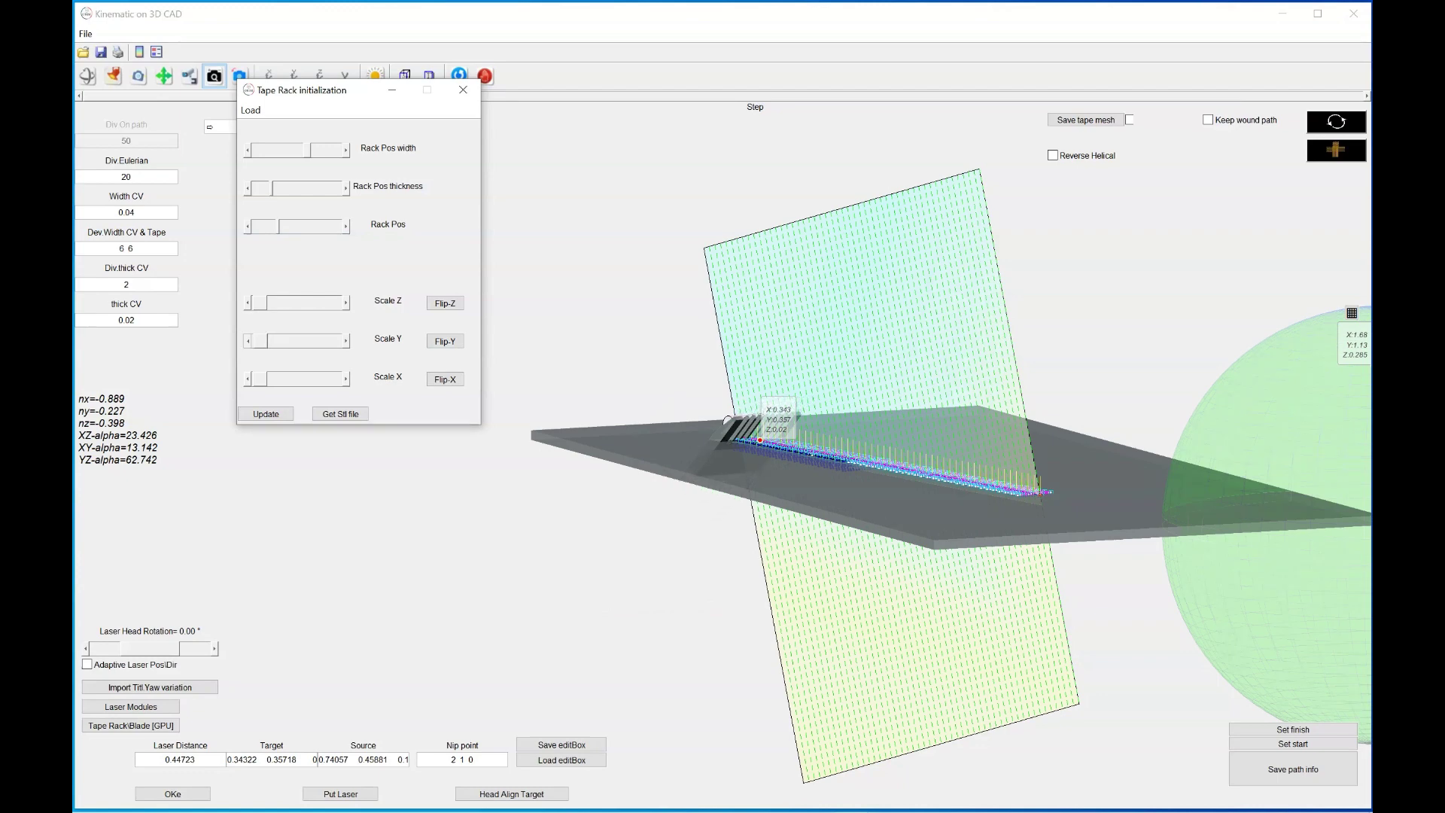
click(246, 340)
click(247, 379)
click(247, 378)
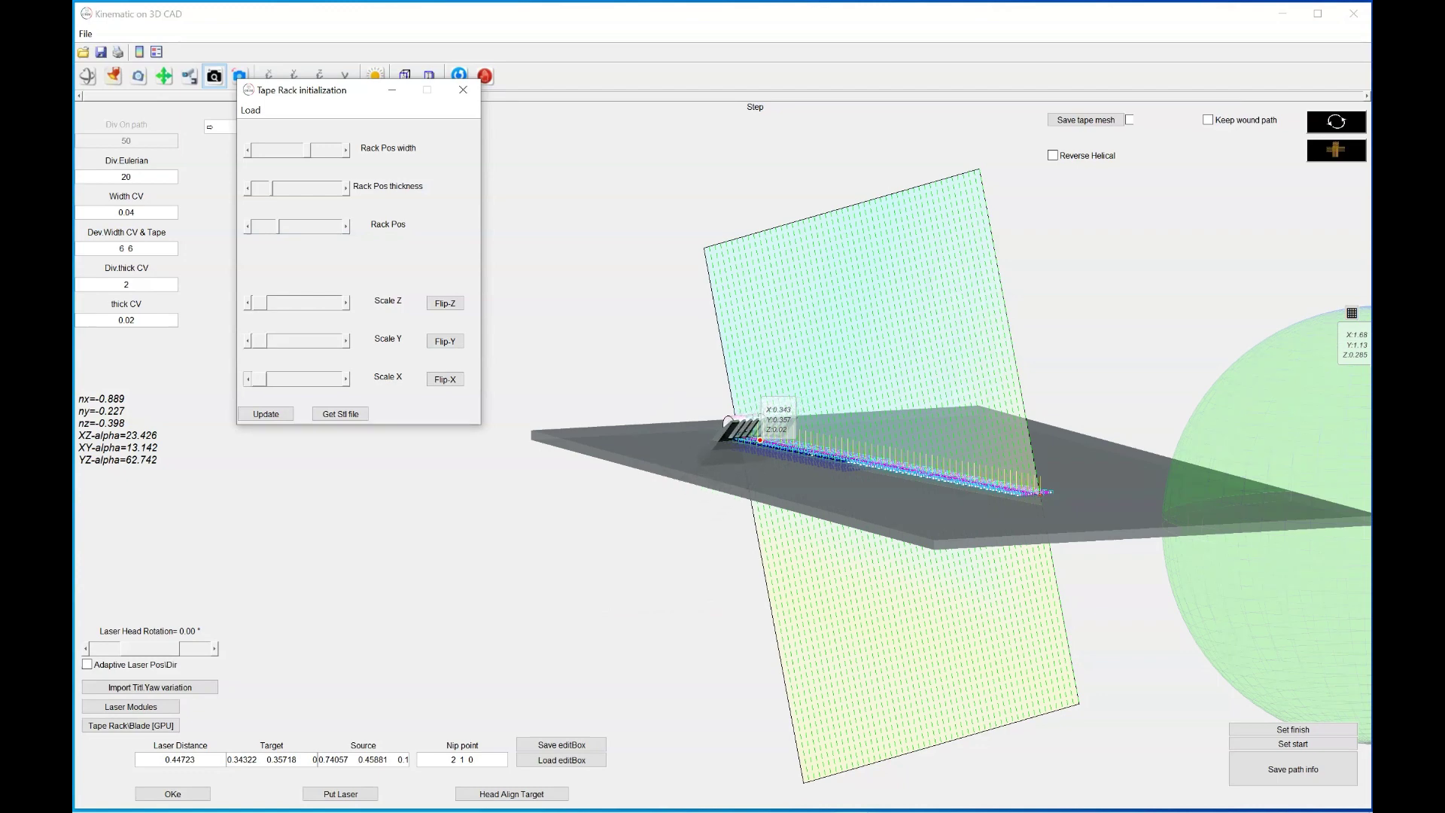
click(247, 379)
click(247, 378)
click(463, 90)
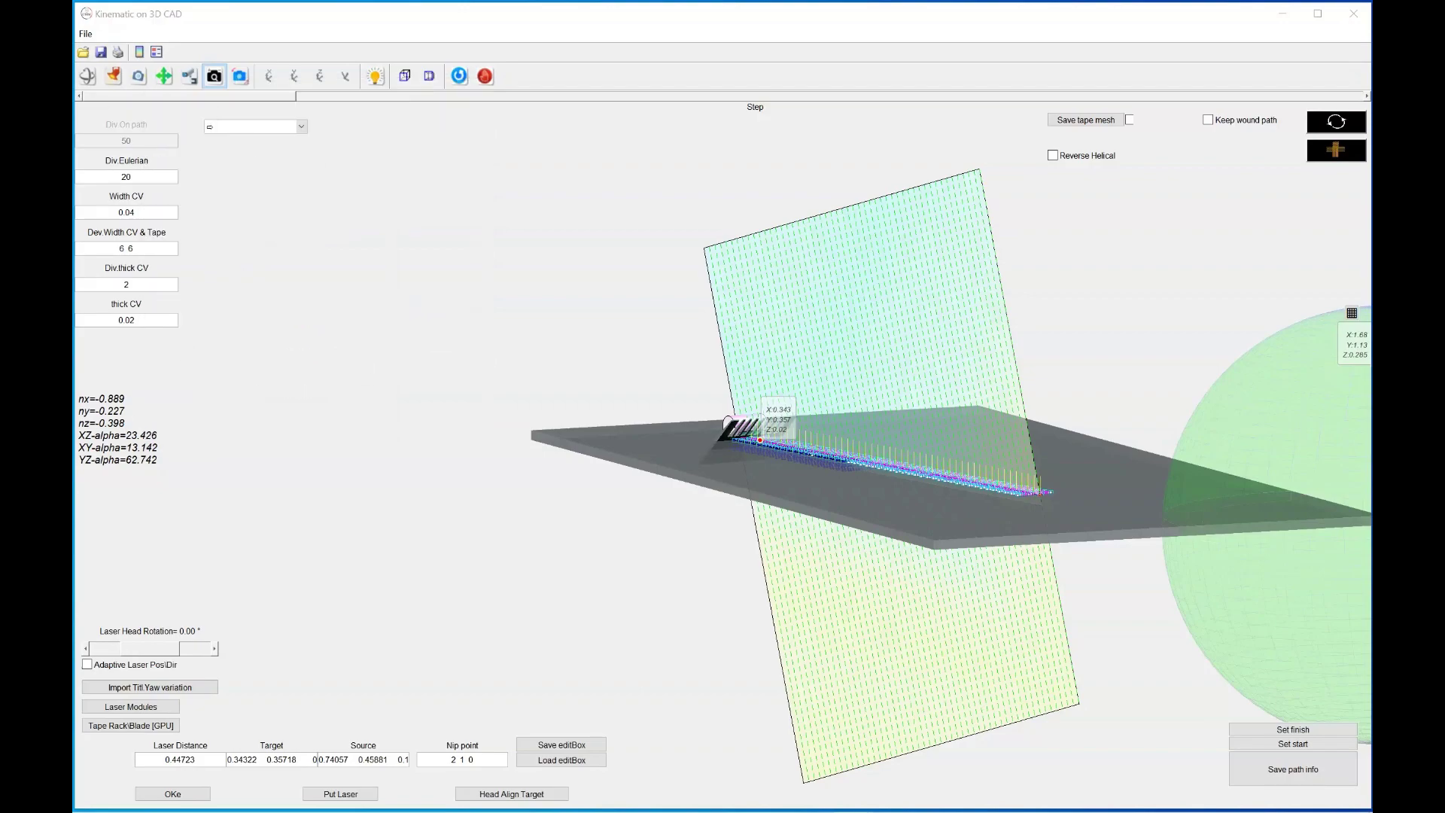
Flip the tape rack along the Z, Y and X directions.
scroll(739, 435, up, 5)
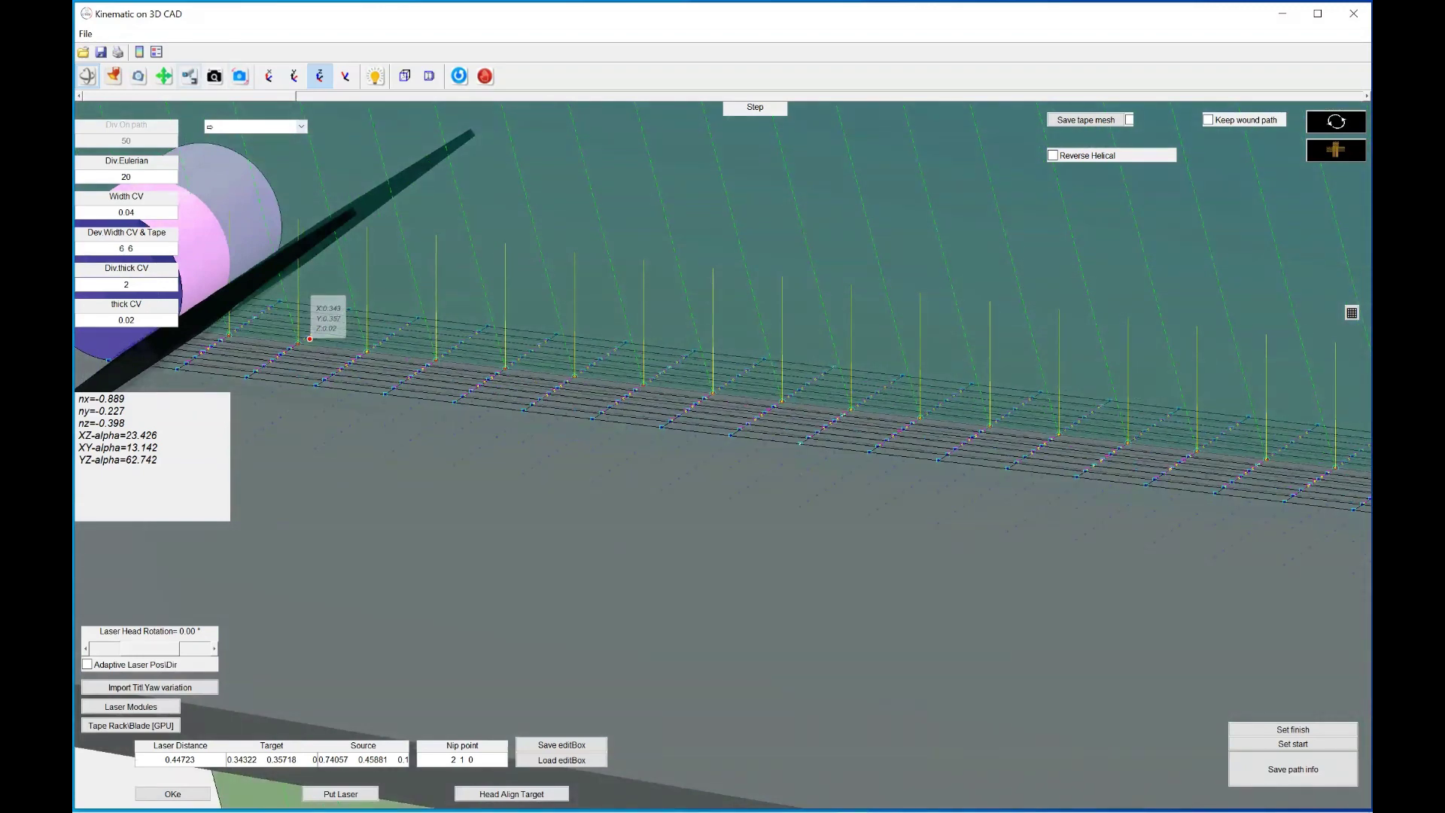
click(163, 75)
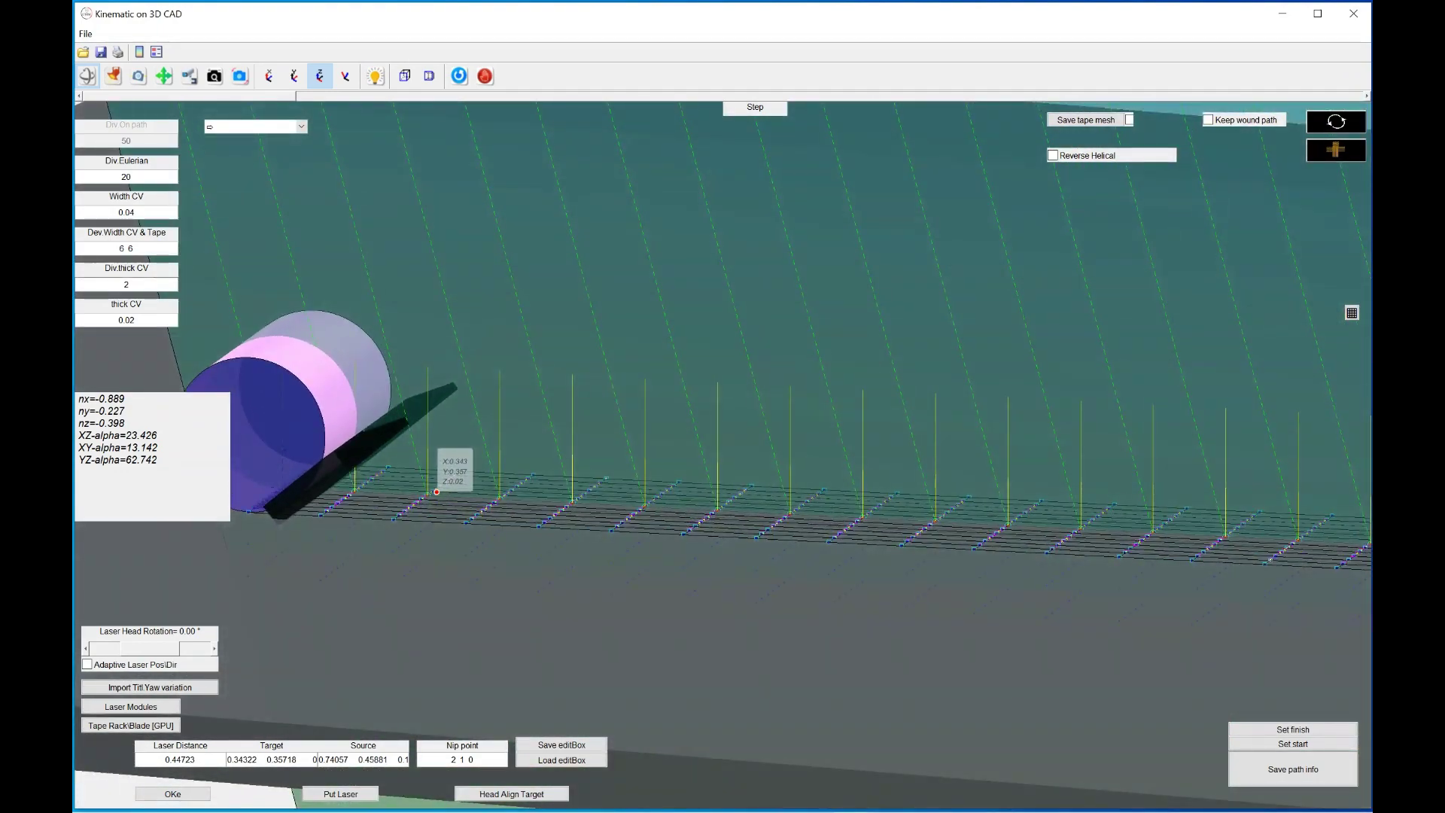
drag(953, 283, 1009, 187)
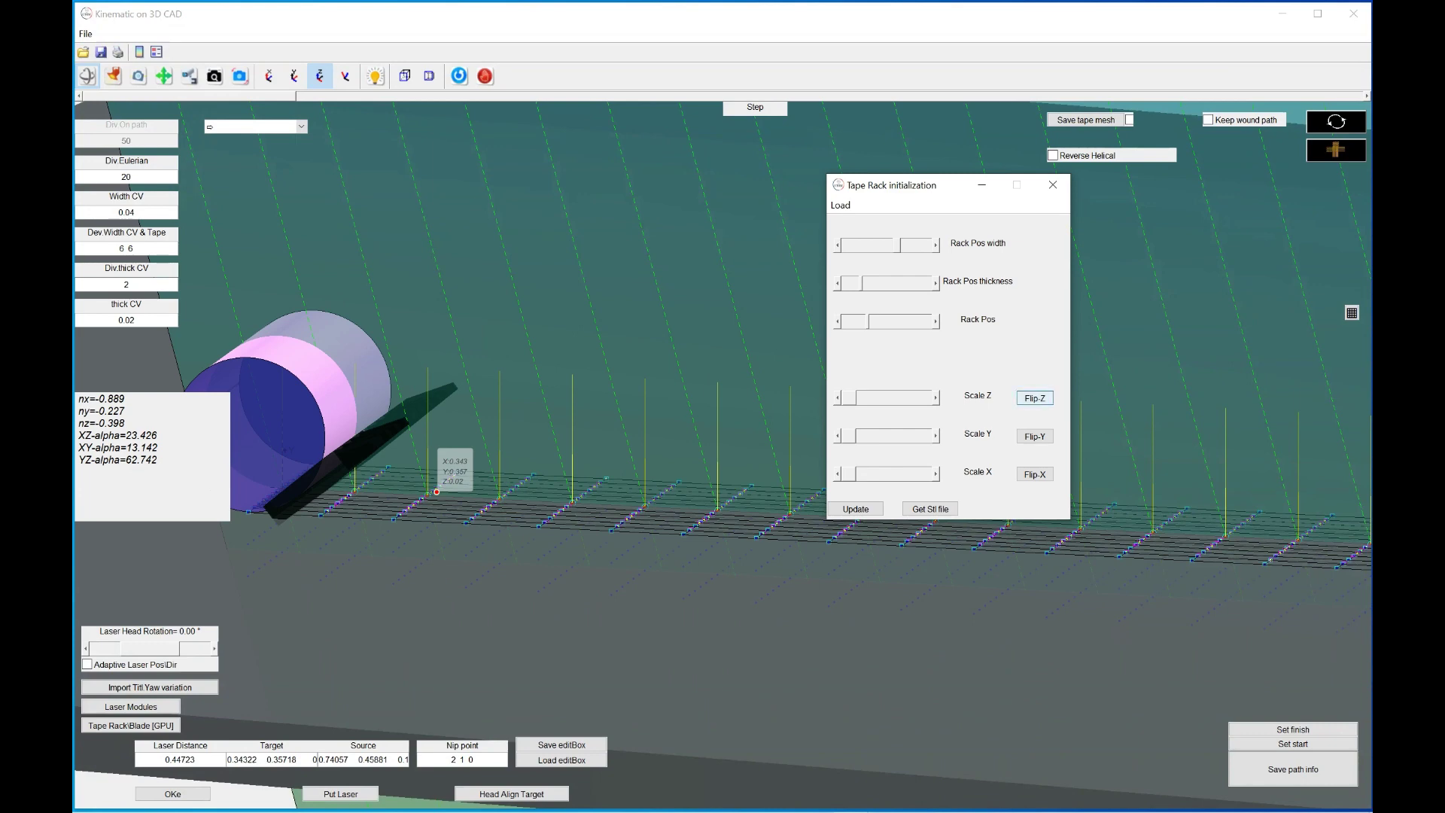
click(1035, 436)
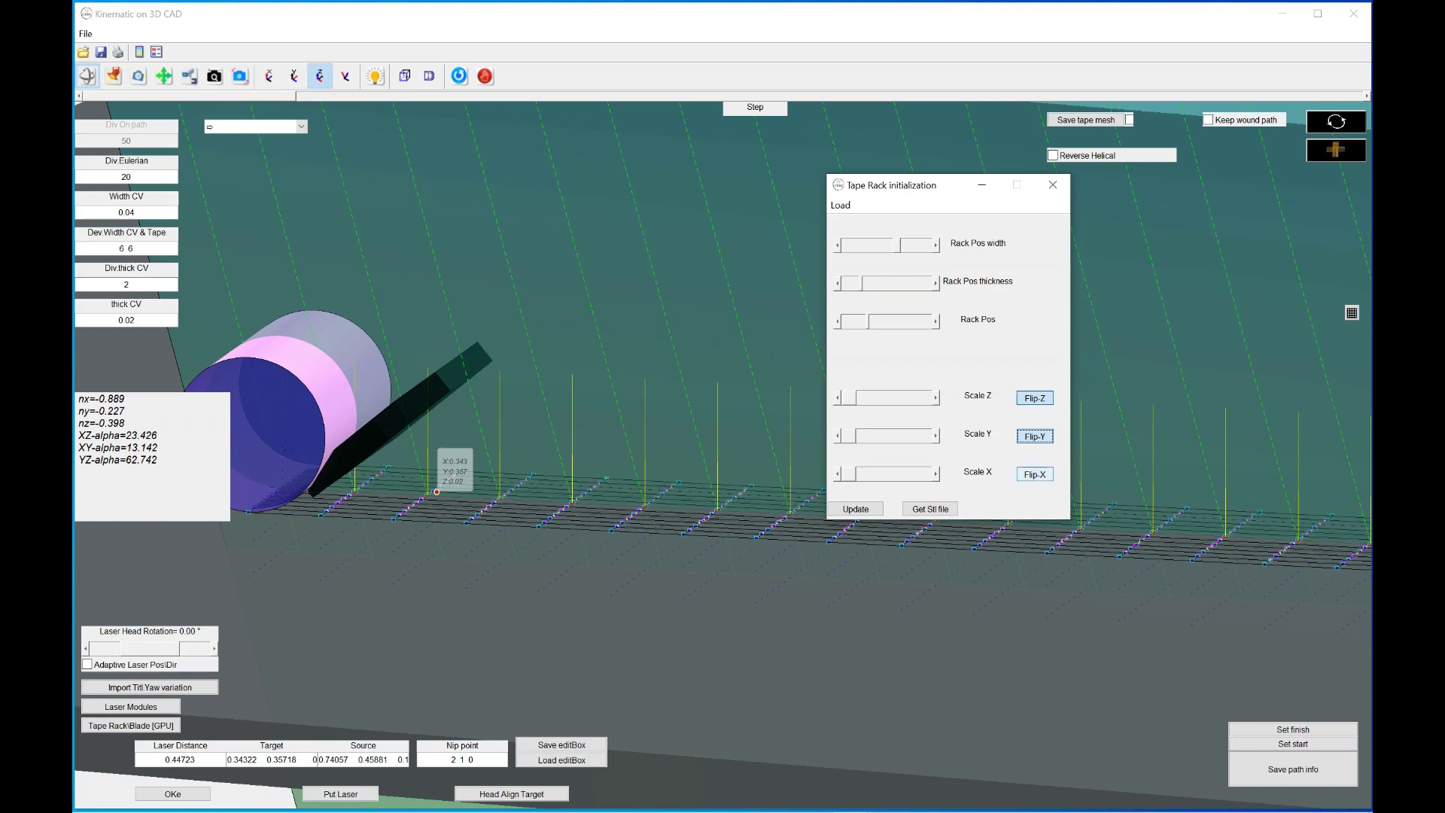
click(1034, 474)
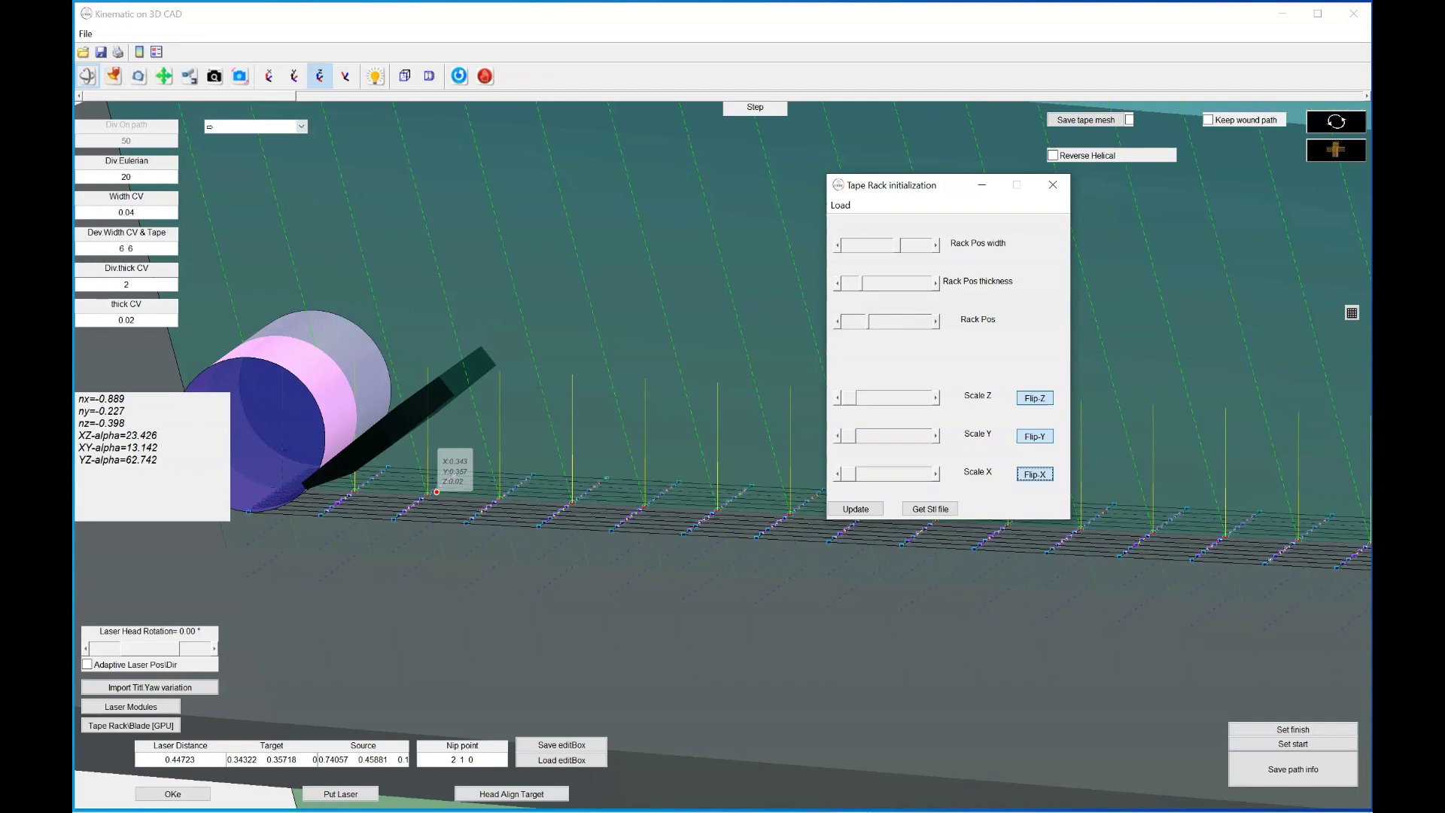
Adjust the rack's thickness position so that it sits slightly farther away from the roller.
click(935, 284)
click(935, 284)
click(936, 284)
click(936, 284)
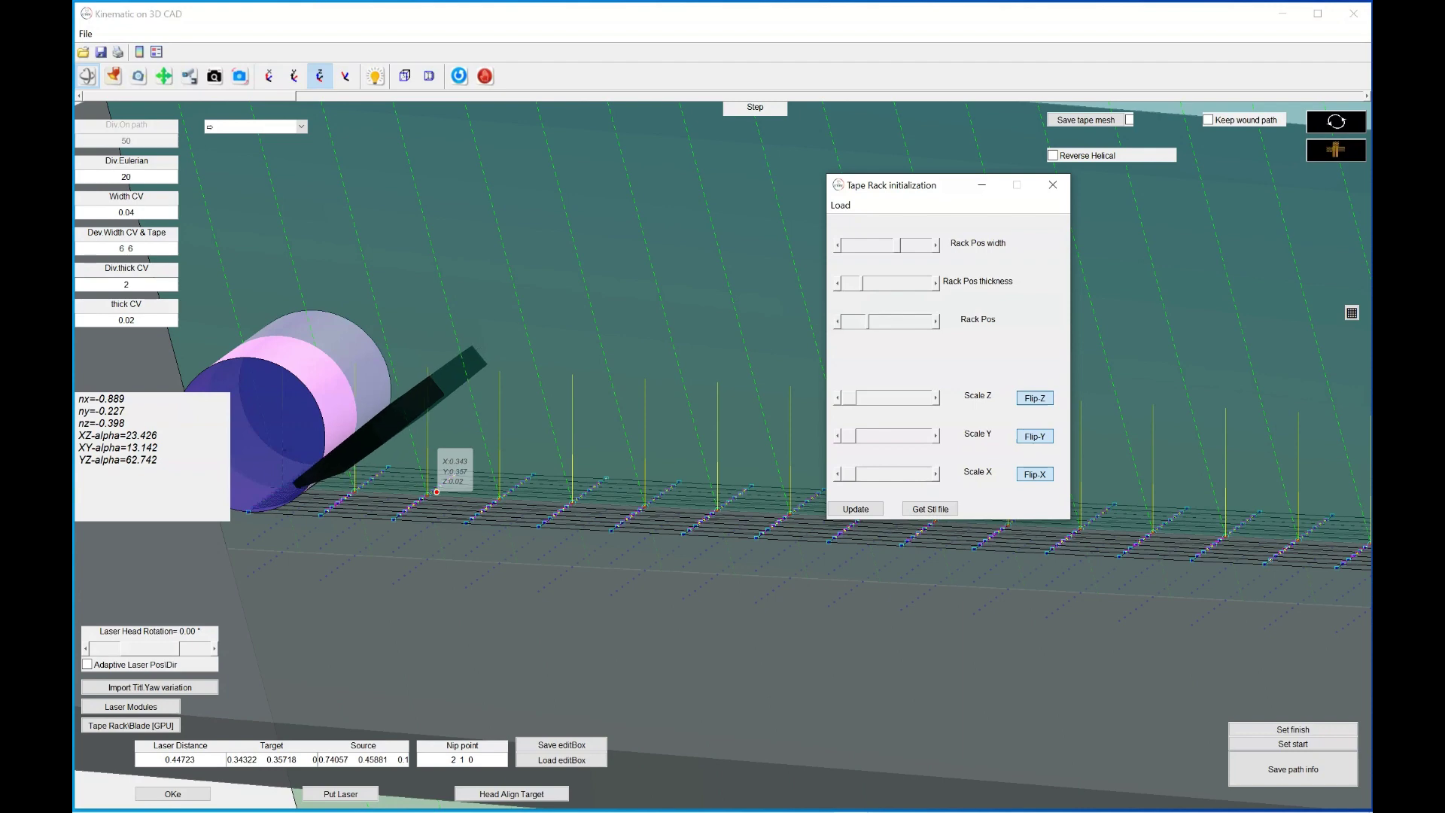
click(837, 283)
click(838, 283)
click(837, 284)
click(838, 284)
click(837, 284)
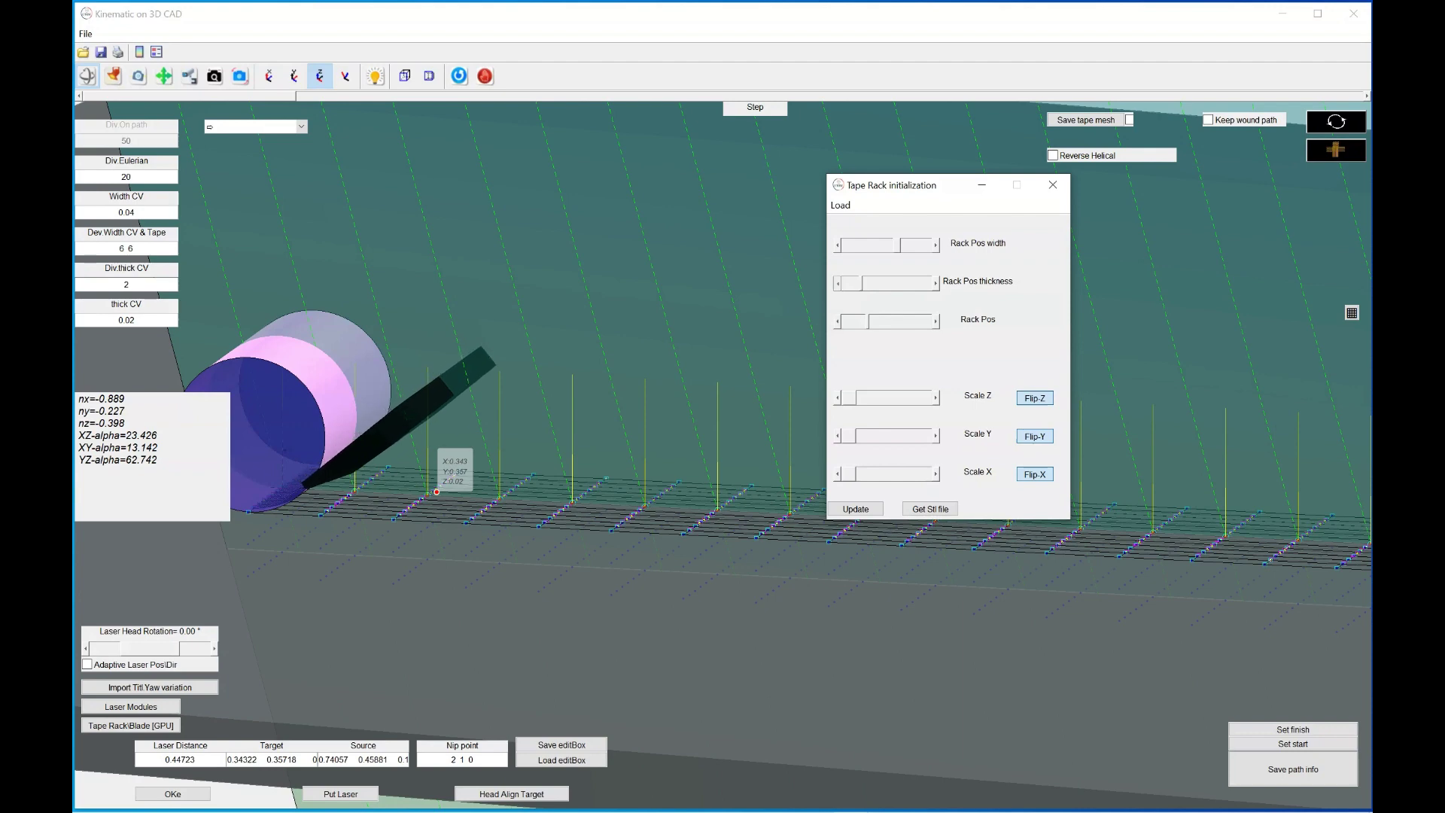
click(838, 284)
click(837, 284)
click(838, 284)
click(838, 284)
click(837, 284)
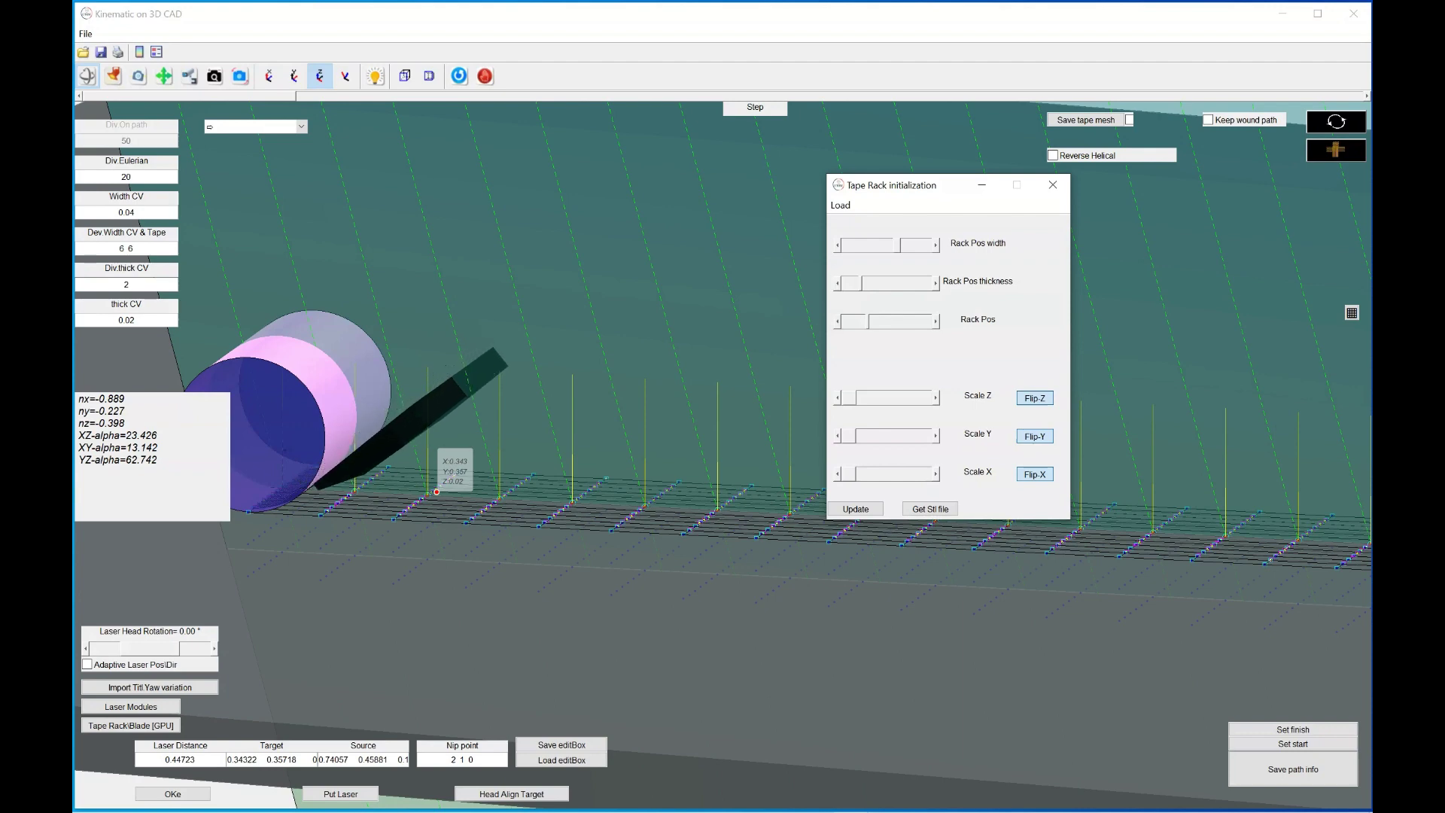
Try shifting the rack up and away from the roller with Rack Pos, and move it back.
click(935, 321)
click(936, 321)
click(935, 322)
click(936, 321)
click(936, 321)
click(935, 321)
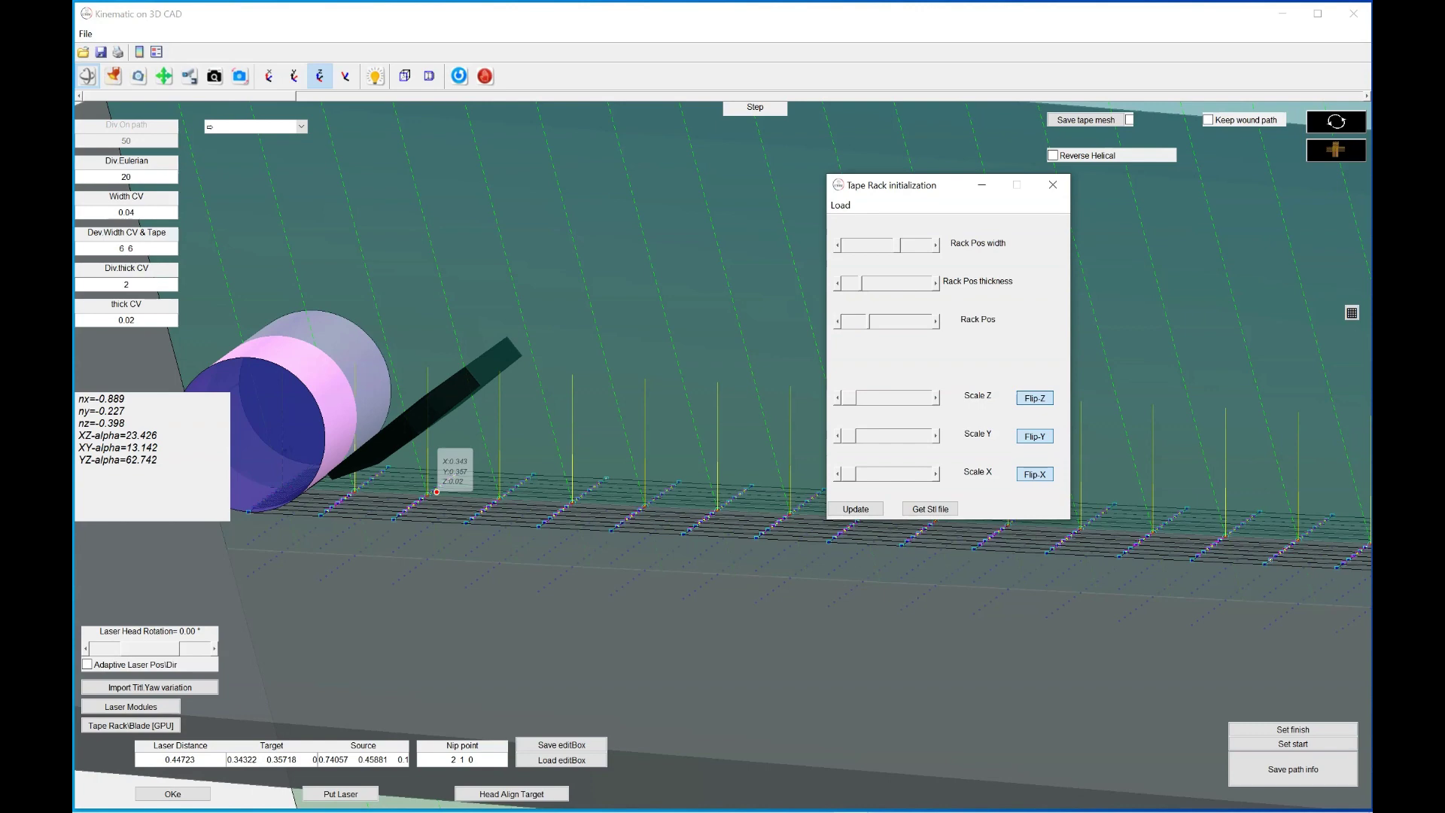
click(837, 321)
click(837, 322)
click(838, 322)
click(838, 321)
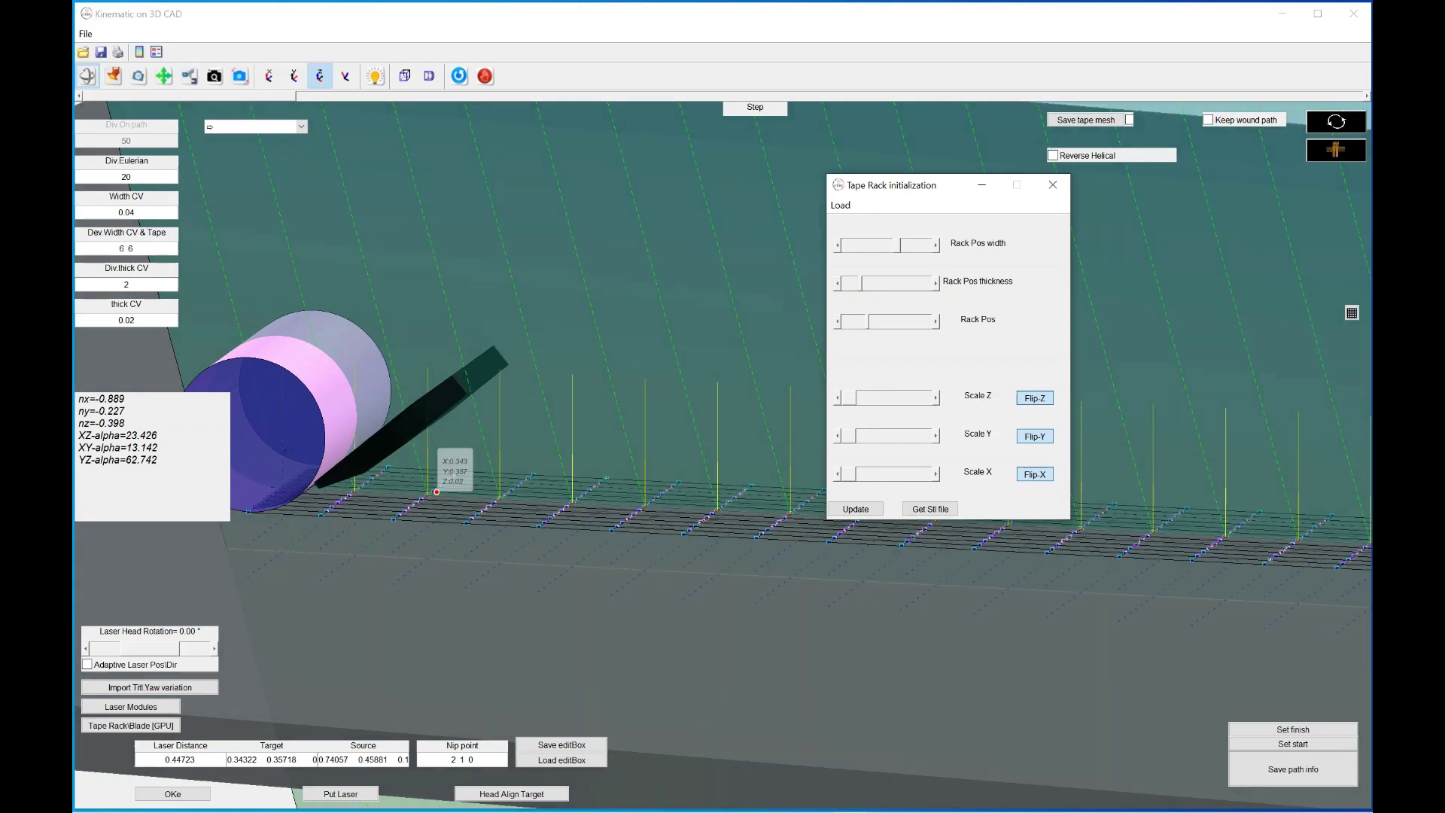
click(837, 322)
Lower the Rack Pos thickness slightly more to widen the gap between rack and roller.
click(838, 284)
click(838, 283)
click(837, 284)
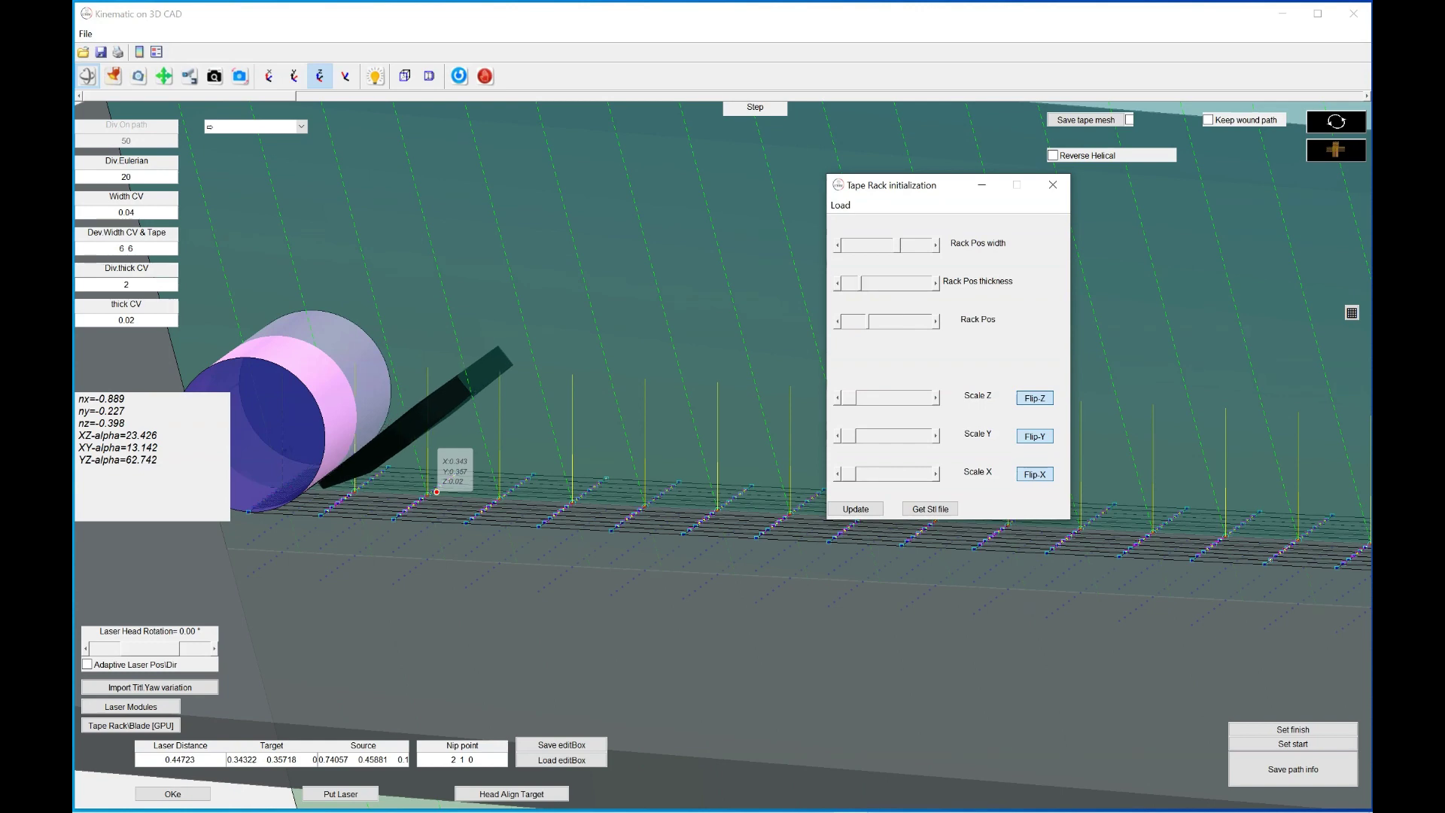
drag(929, 186, 828, 187)
click(952, 186)
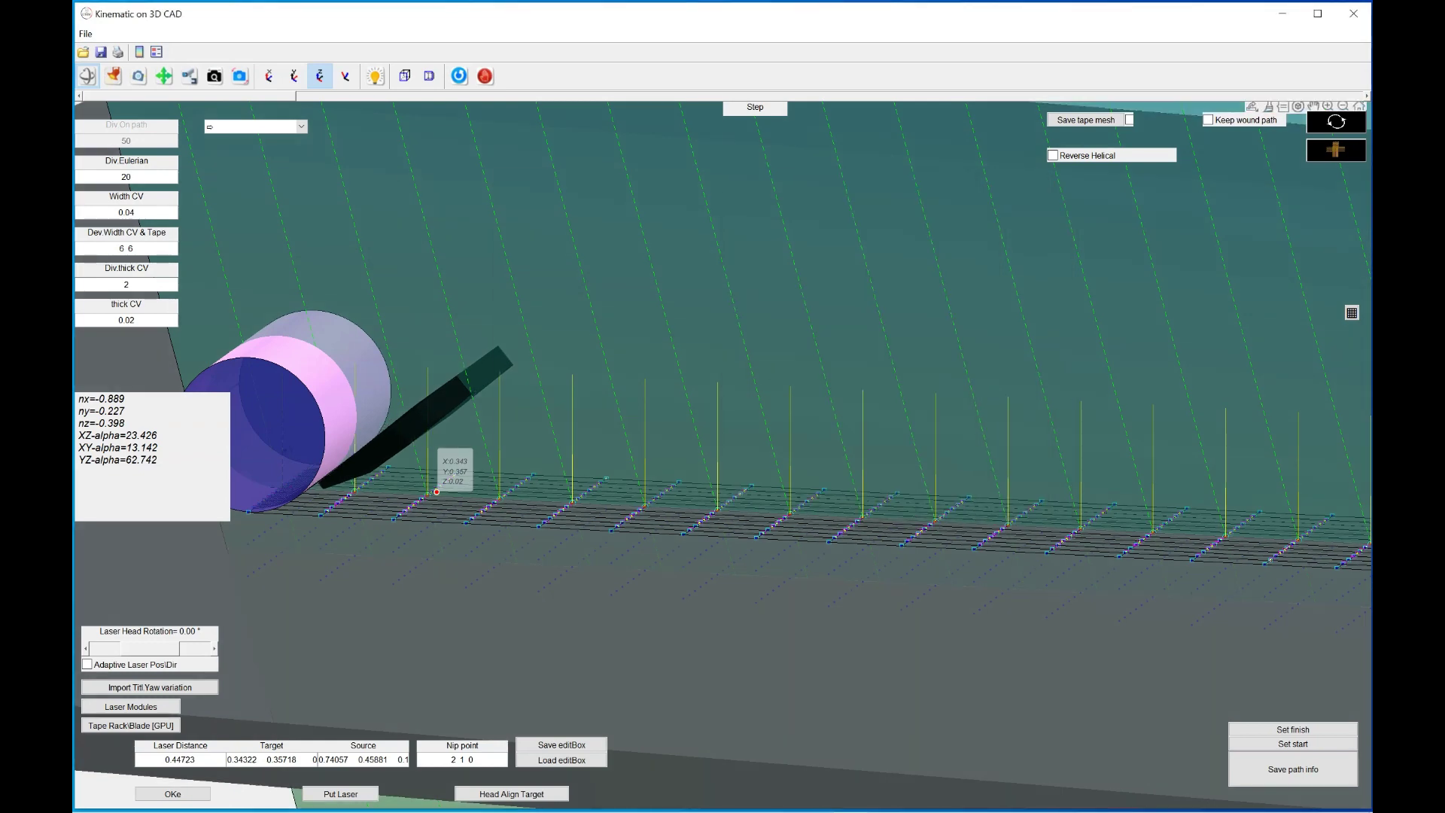
Examine the rack tip's position relative to the roller and the incoming tape from the side.
drag(722, 467, 790, 406)
click(215, 76)
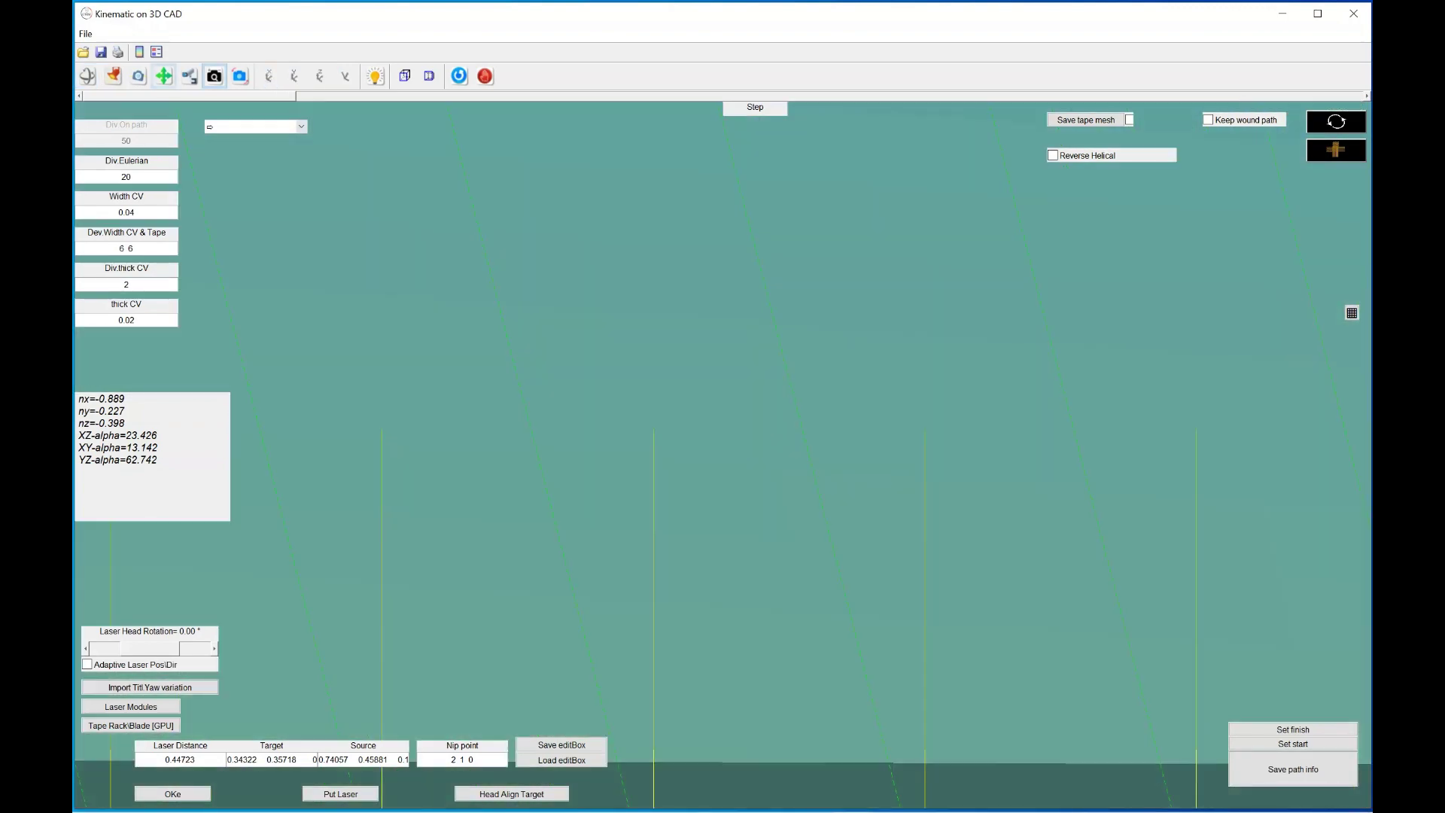
click(164, 76)
drag(572, 466, 941, 414)
drag(421, 526, 1065, 321)
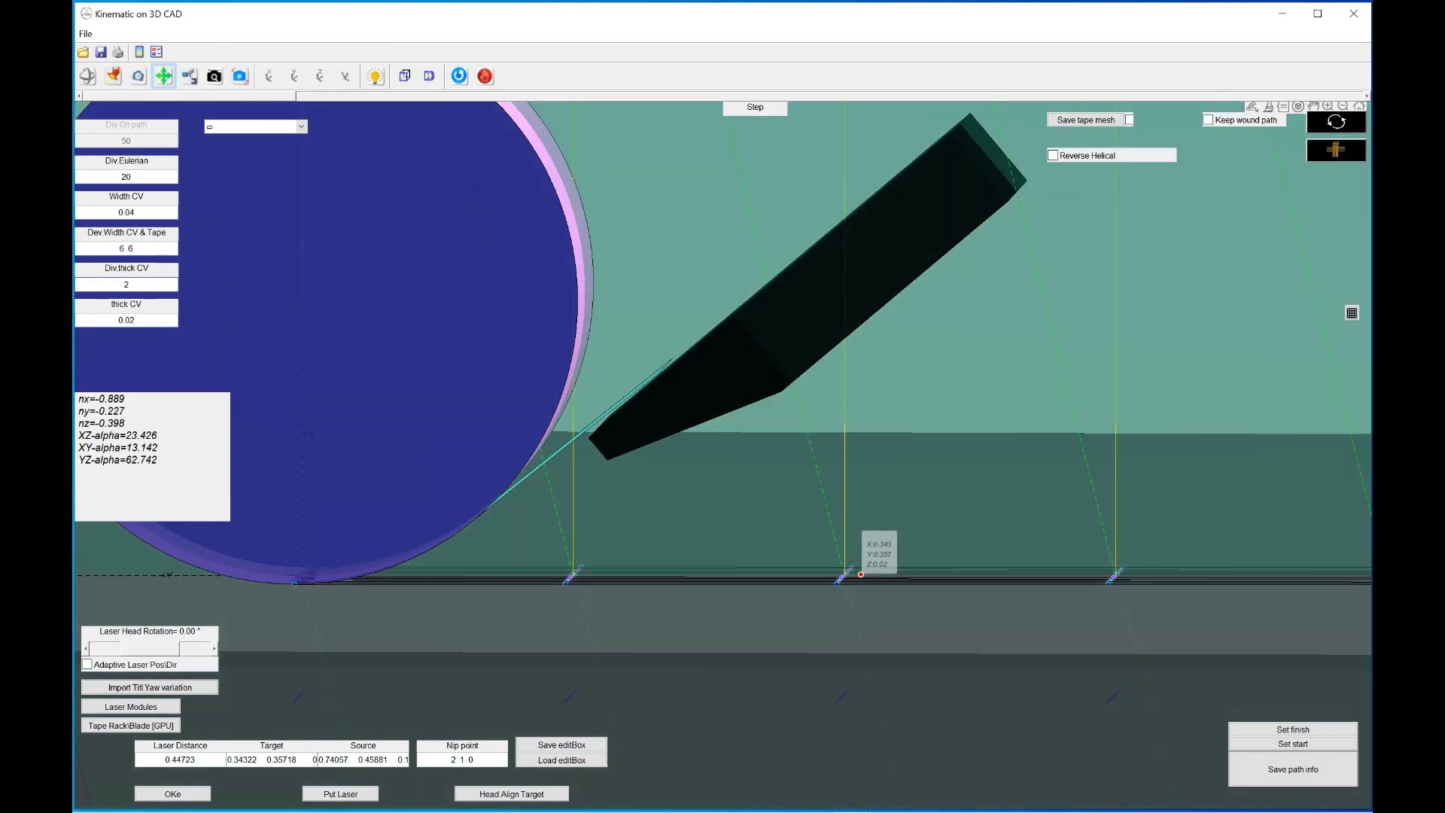
Slide the rack towards the nip point with Rack Pos and lower Rack Pos thickness to widen its gap from the incoming tape.
click(131, 726)
drag(741, 450, 1085, 273)
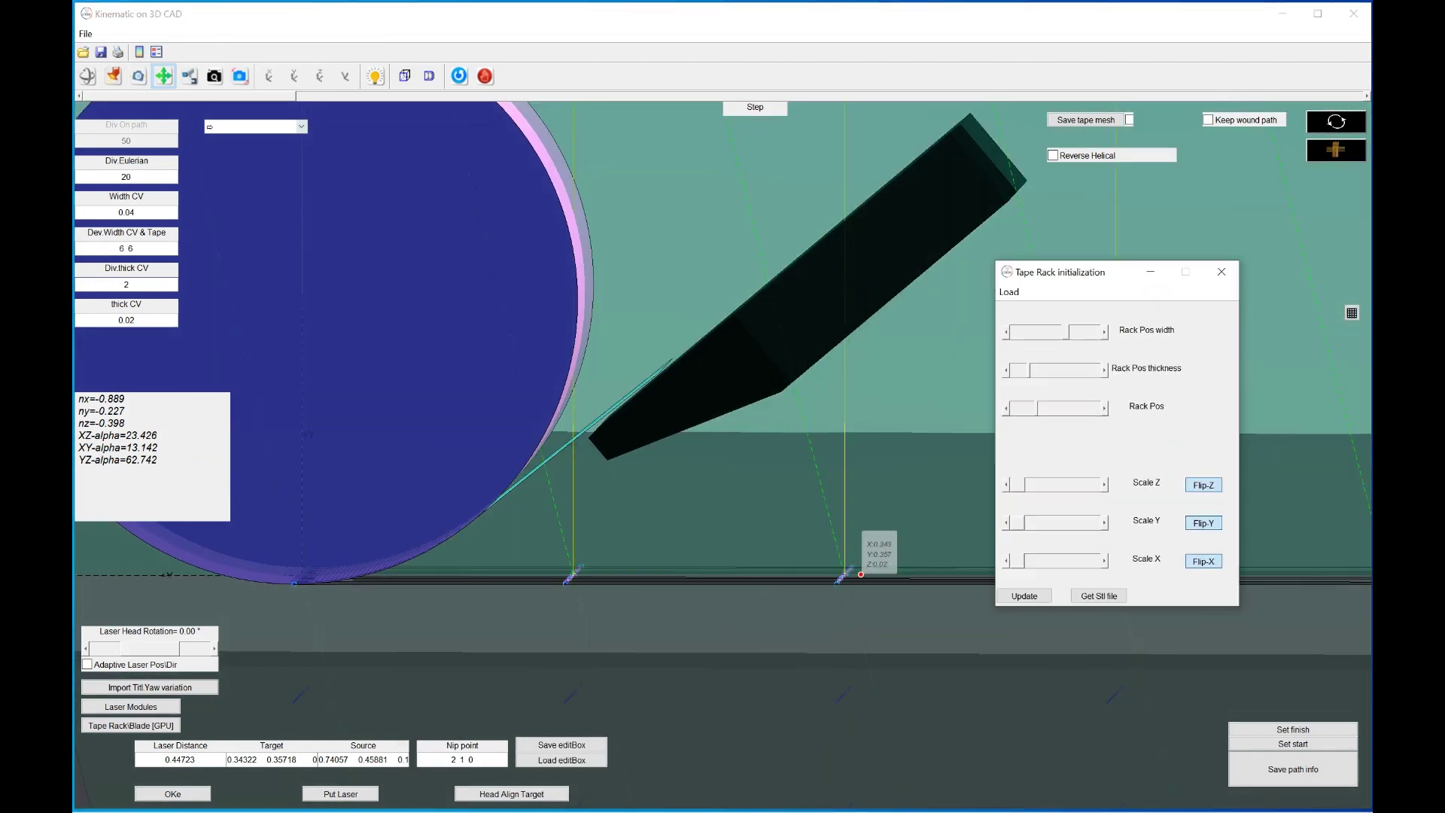
click(1104, 409)
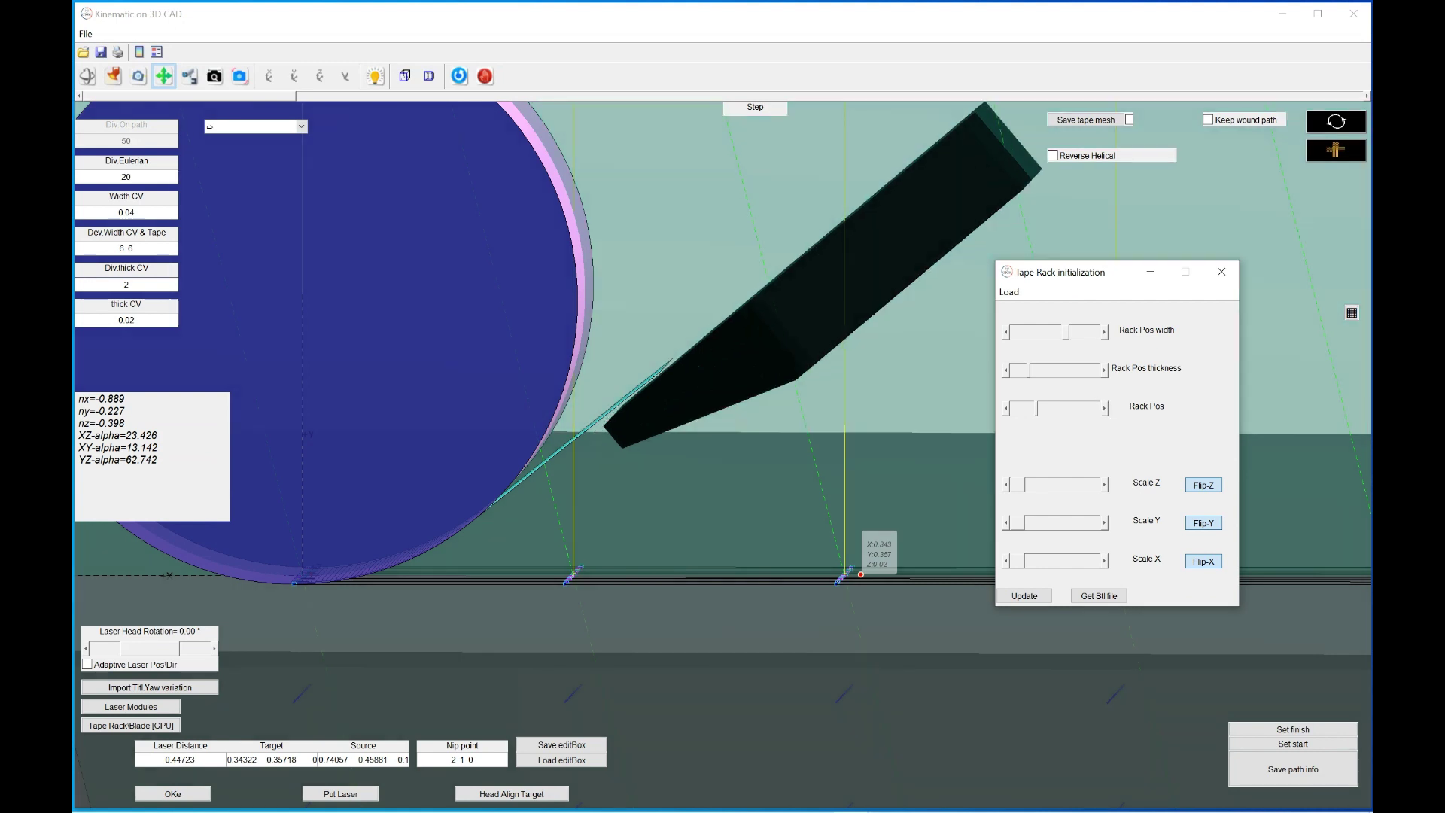
click(1006, 408)
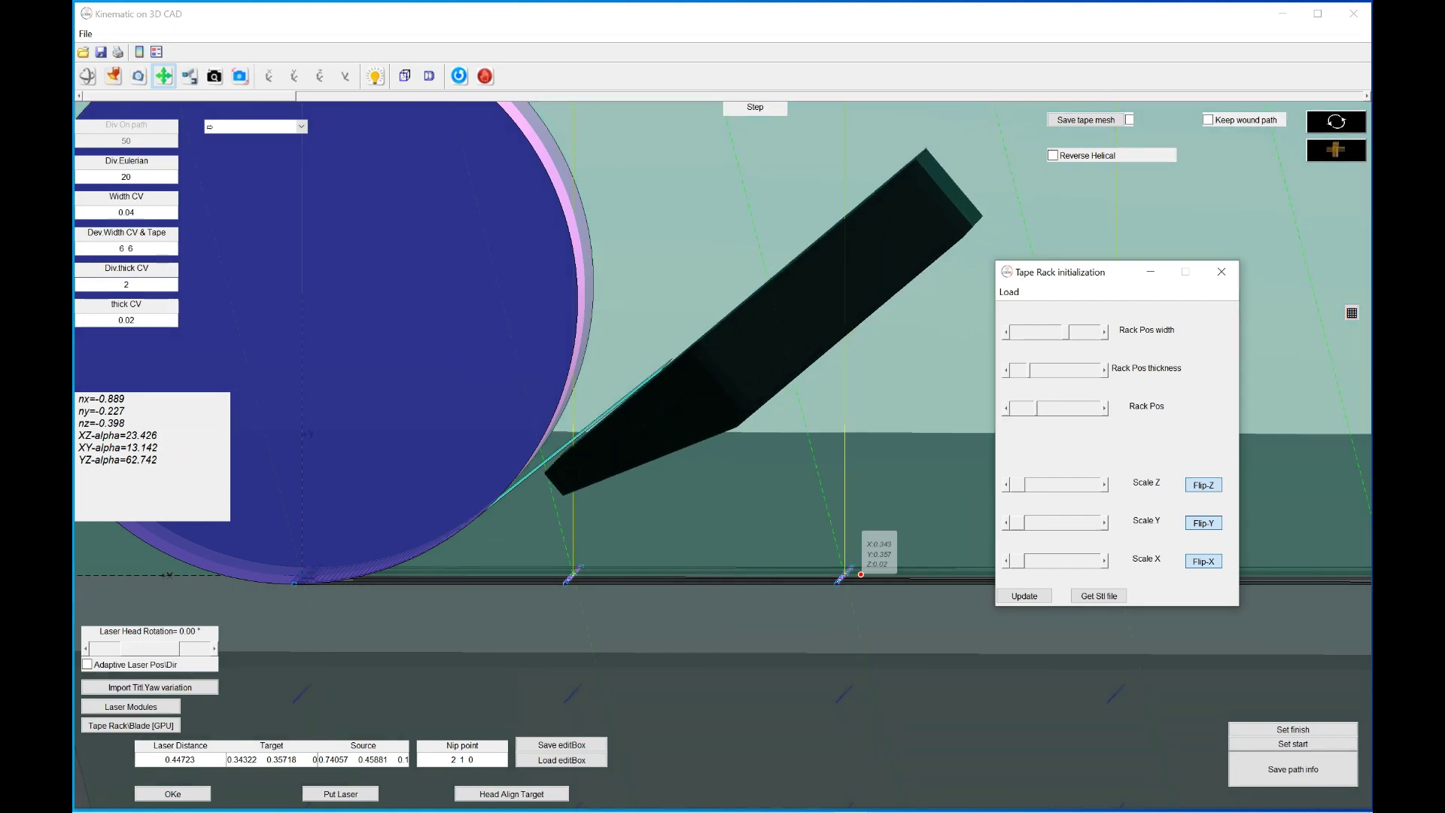
click(1006, 371)
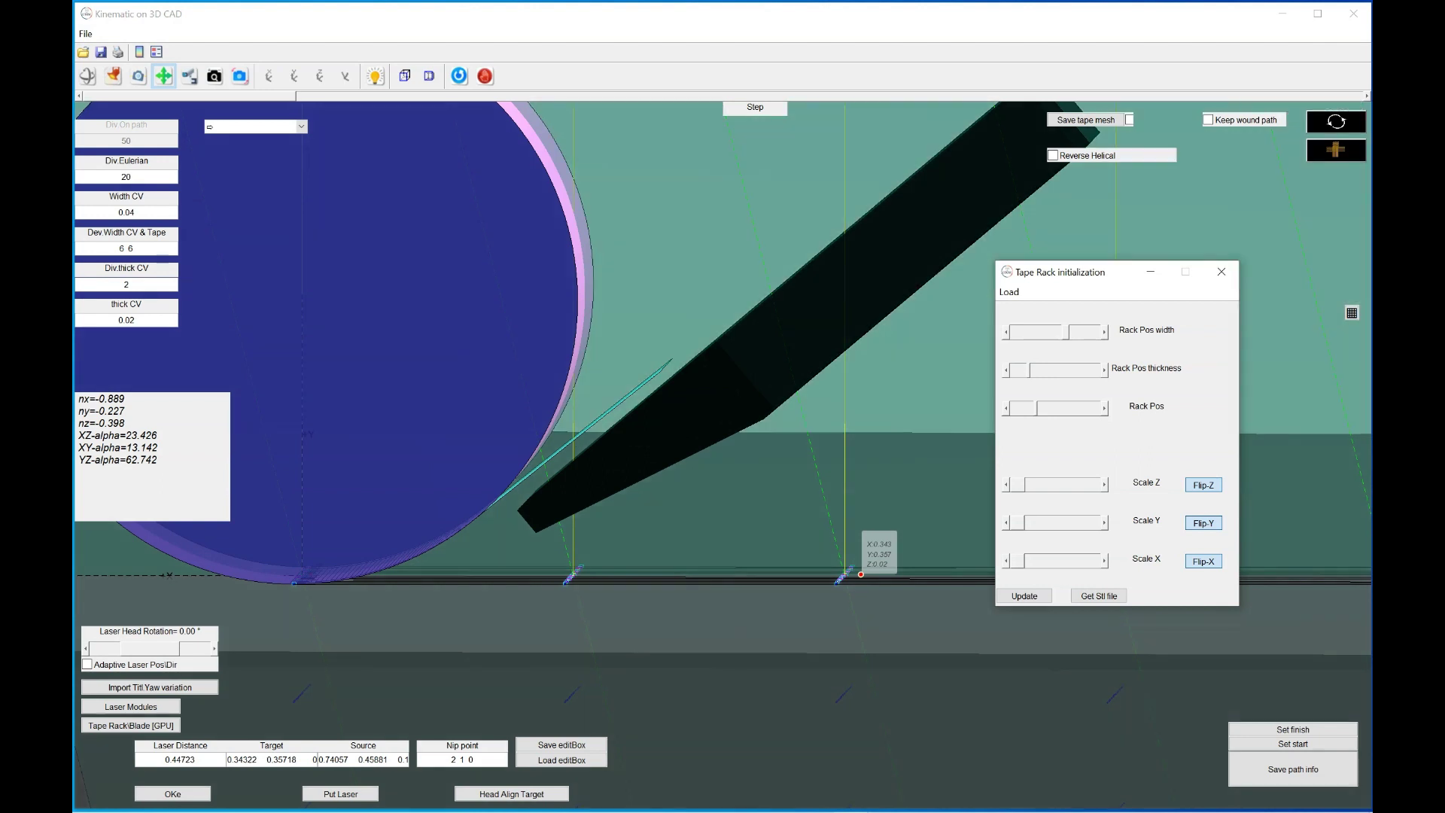
drag(1075, 272, 74, 290)
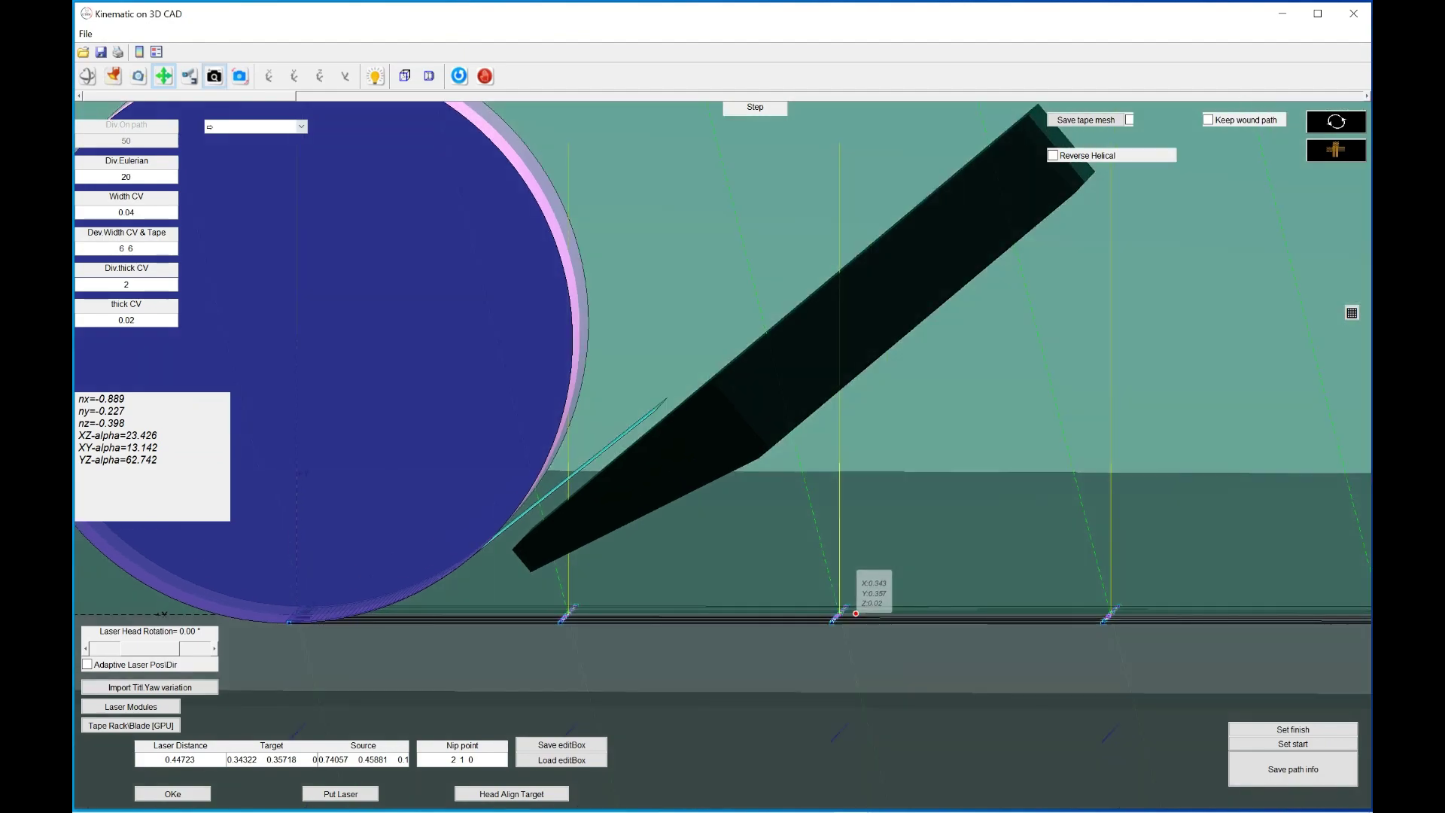
Examine from the front how the rack and its teeth line up across the roller's width.
click(214, 76)
drag(421, 248, 404, 293)
click(87, 76)
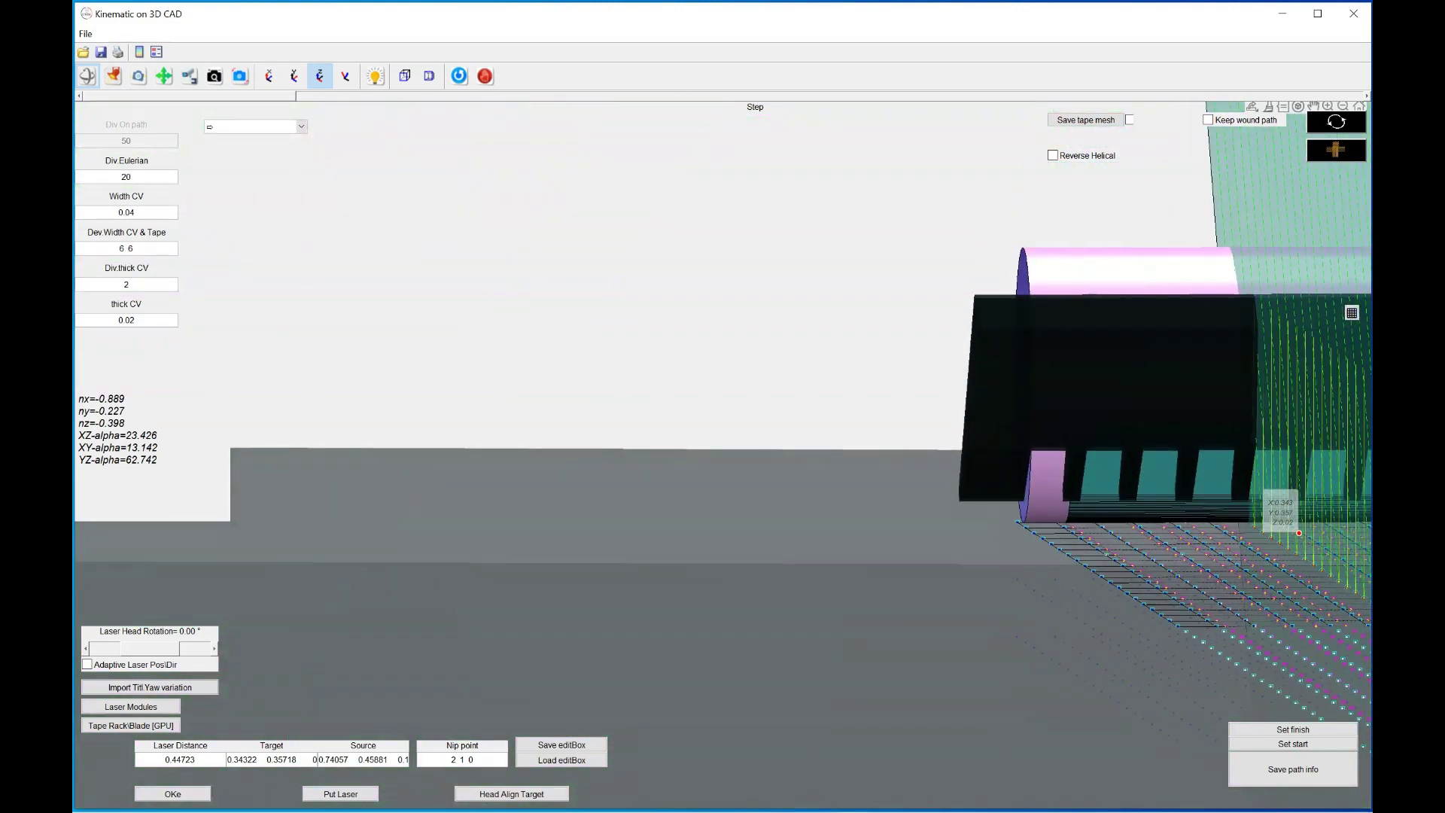
click(163, 76)
drag(903, 301, 217, 294)
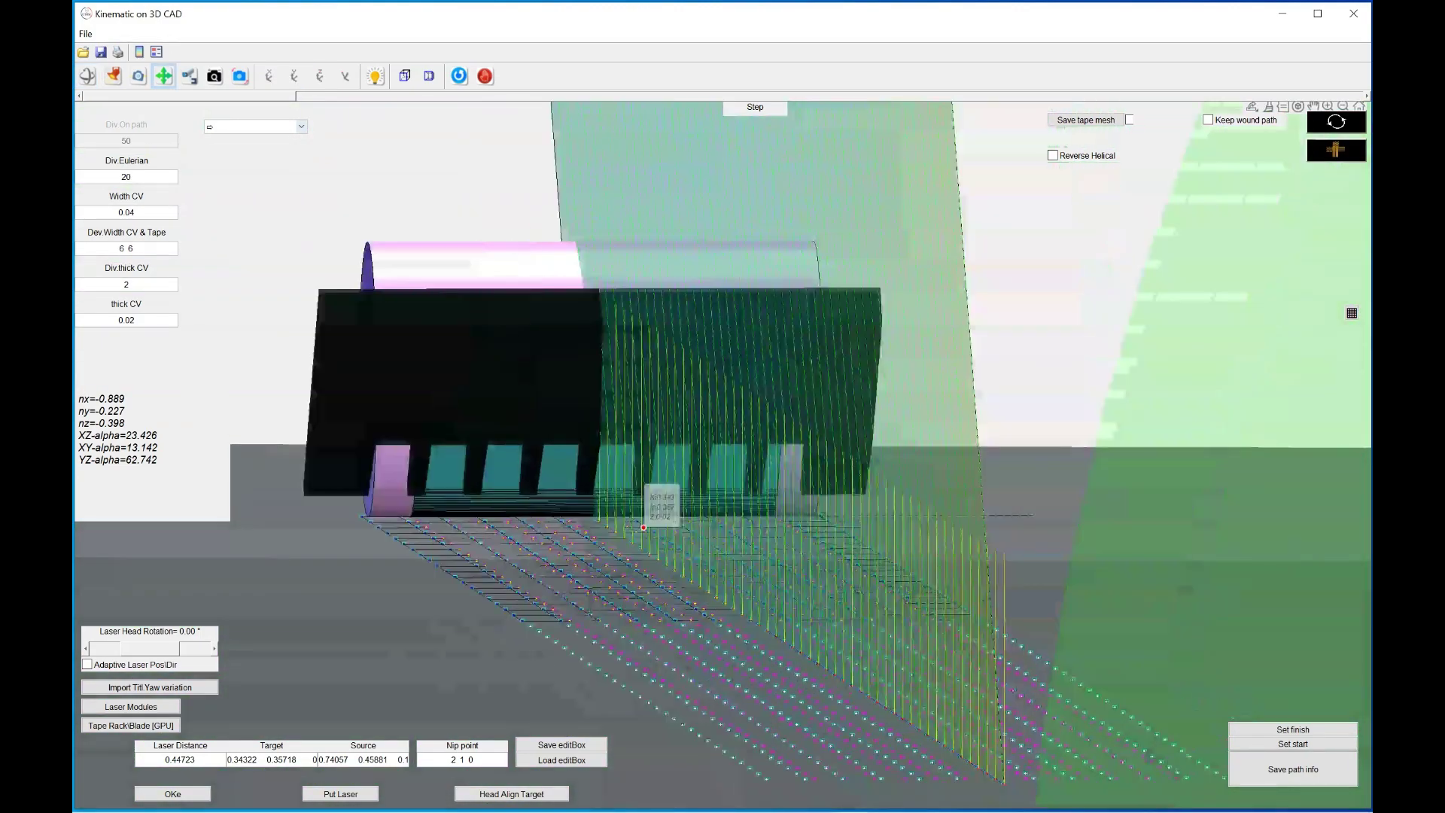
click(88, 76)
drag(467, 301, 731, 251)
click(214, 76)
click(163, 76)
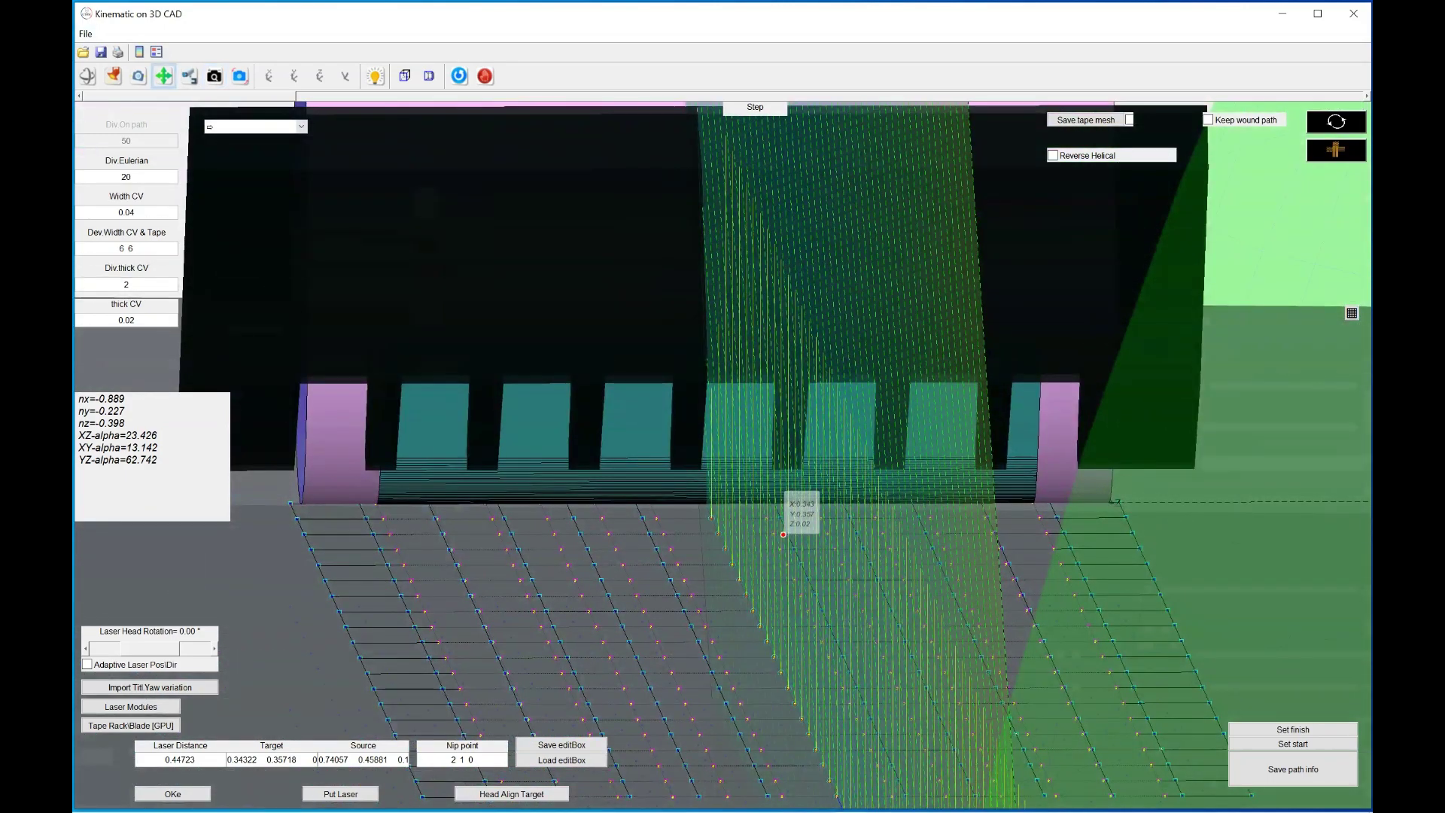
Adjust Rack Pos width to centre the rack on the roller, and narrow the rack to fit within the roller's width.
click(131, 726)
drag(230, 413, 1078, 415)
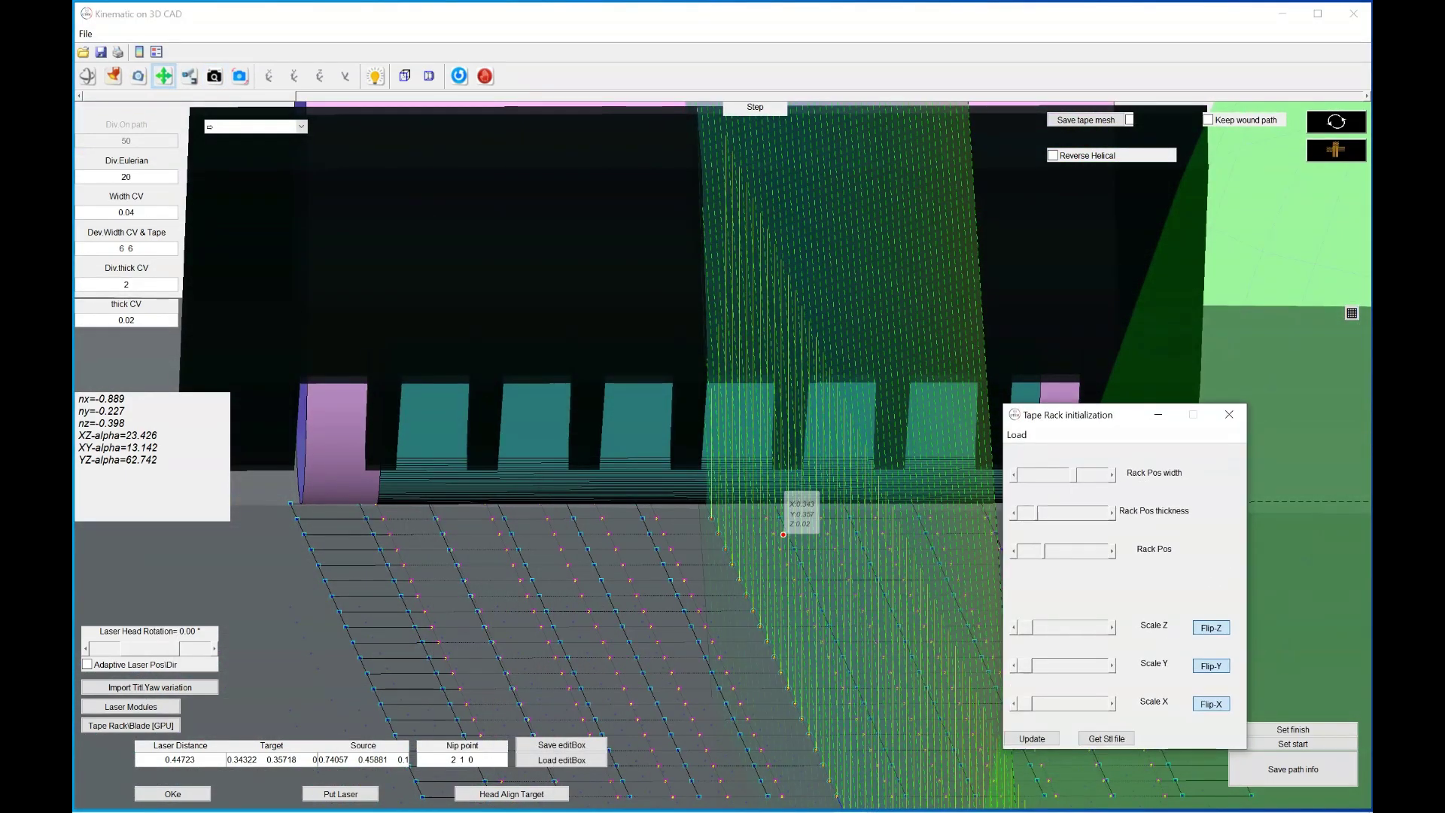
click(1112, 475)
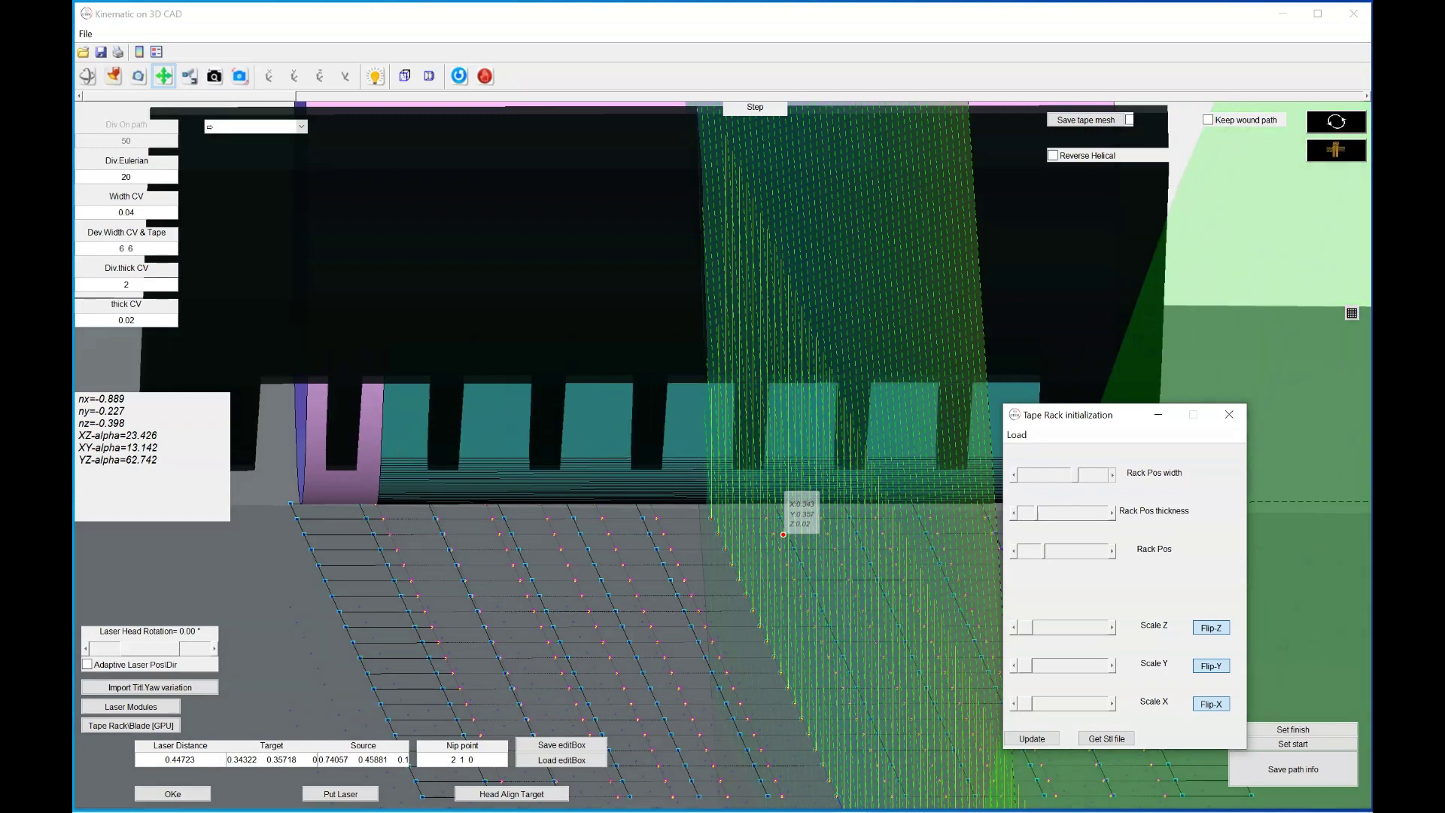
click(1013, 475)
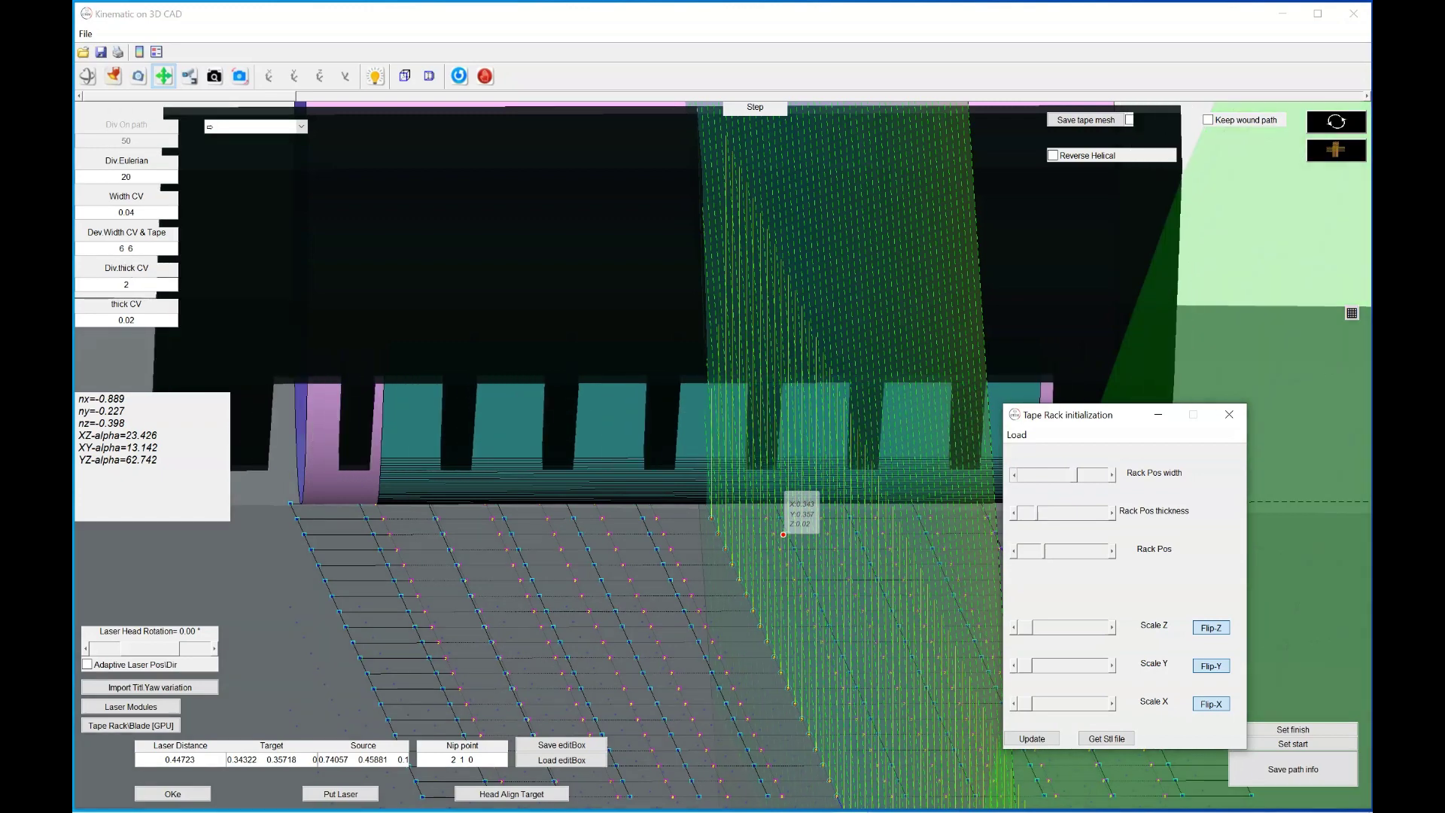
click(1014, 474)
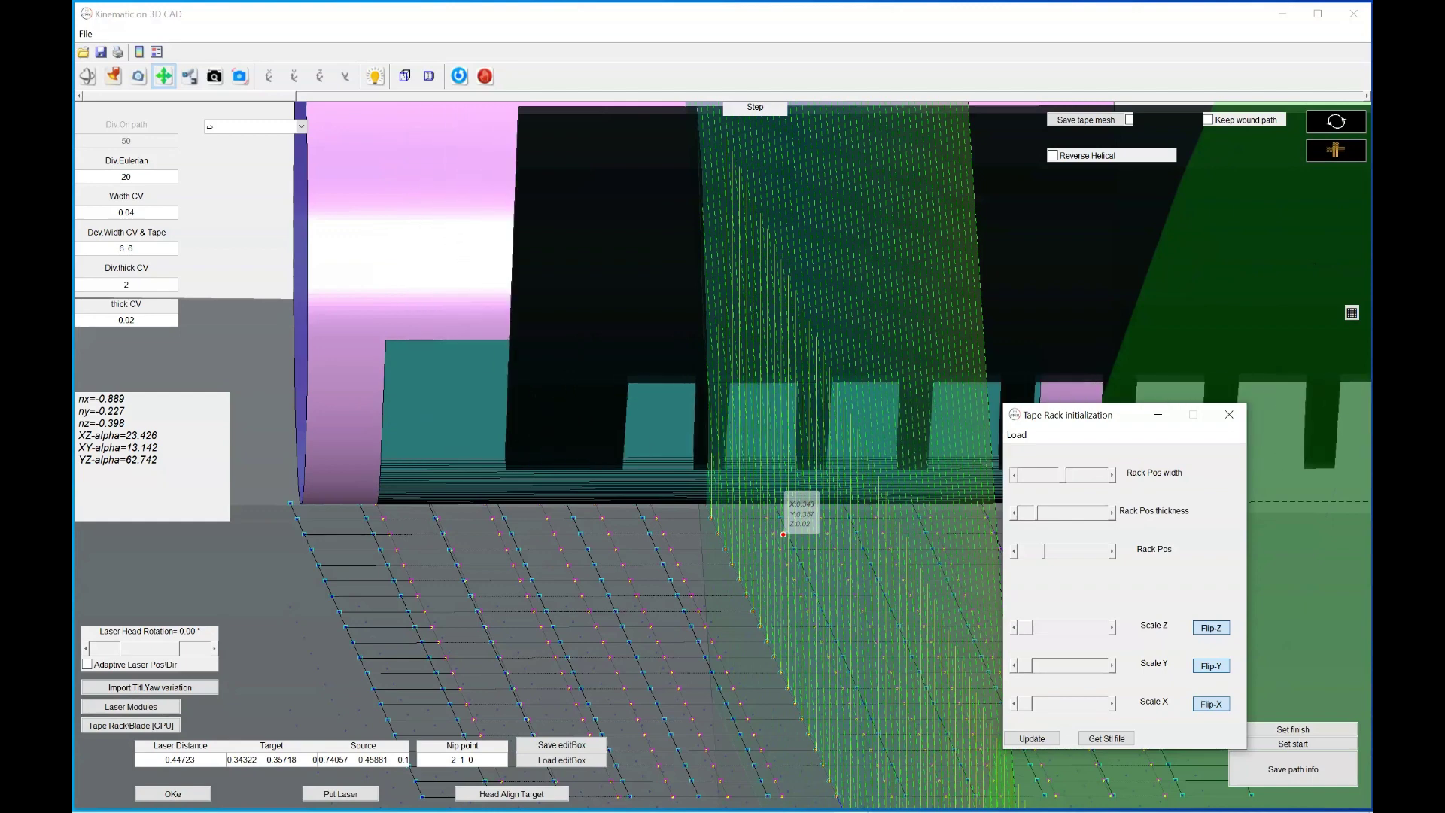
click(1111, 475)
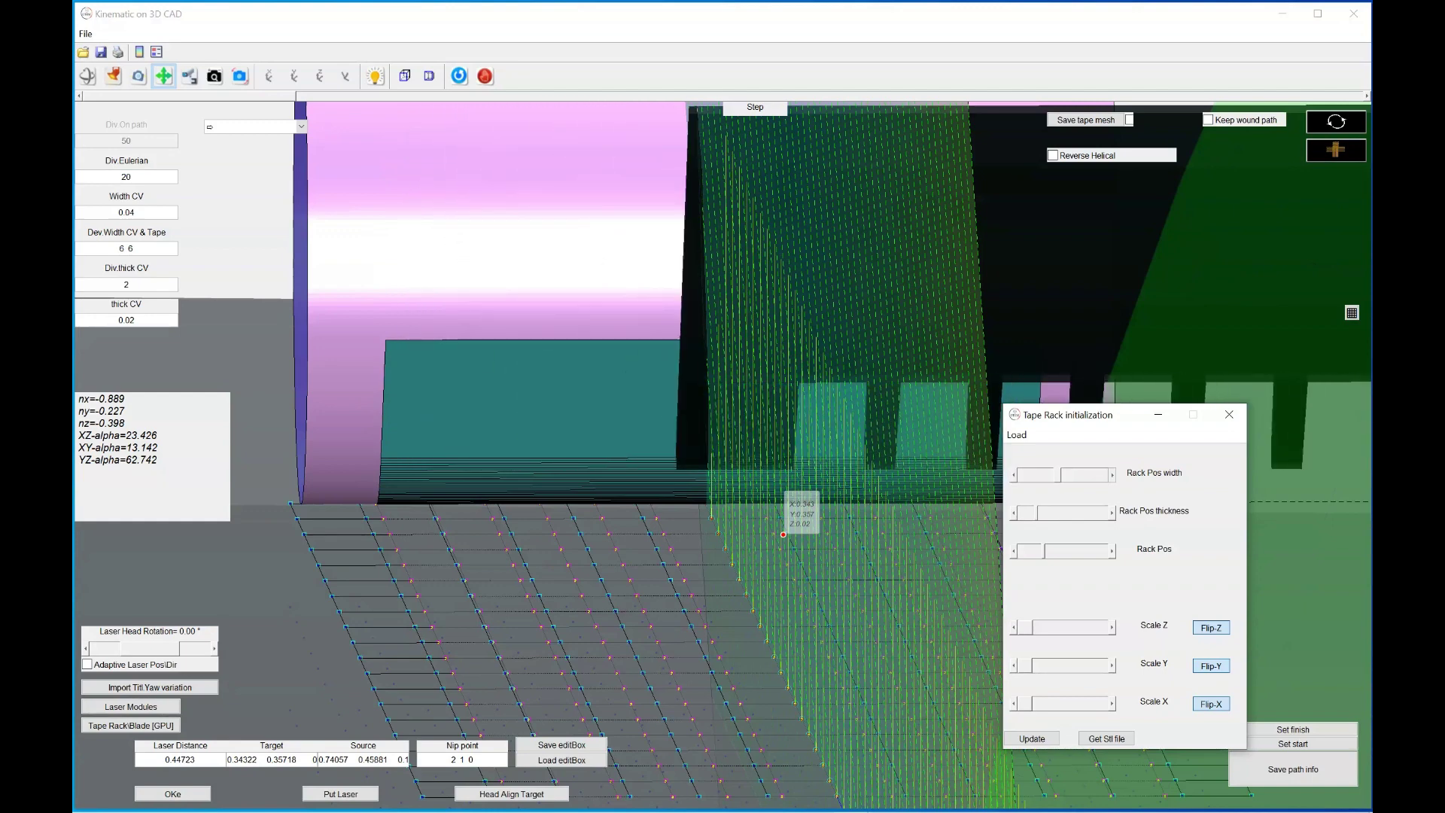
click(1111, 475)
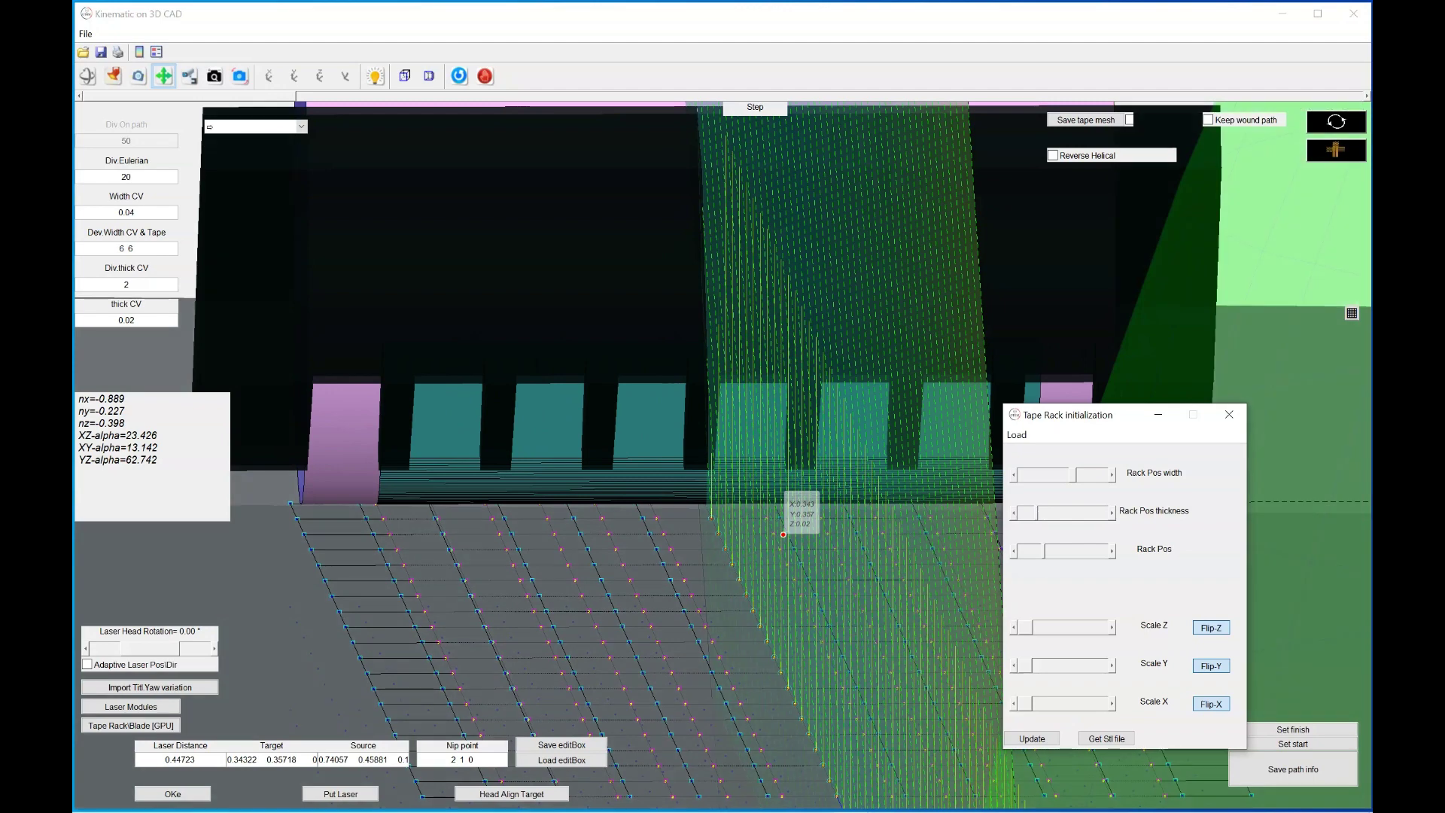
click(1013, 475)
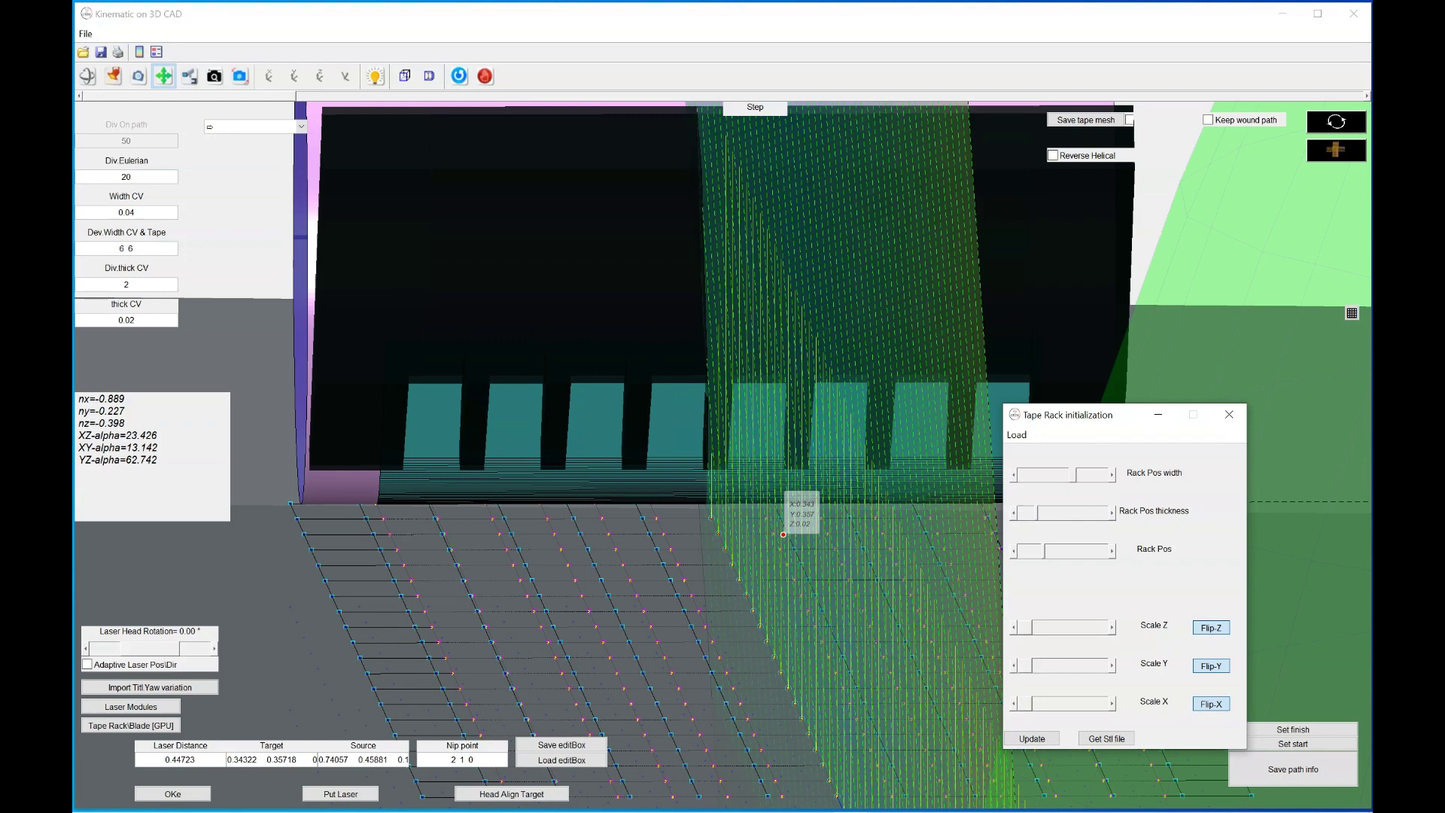
Reopen the tape rack initialization and load the saved rack settings into it.
click(1016, 434)
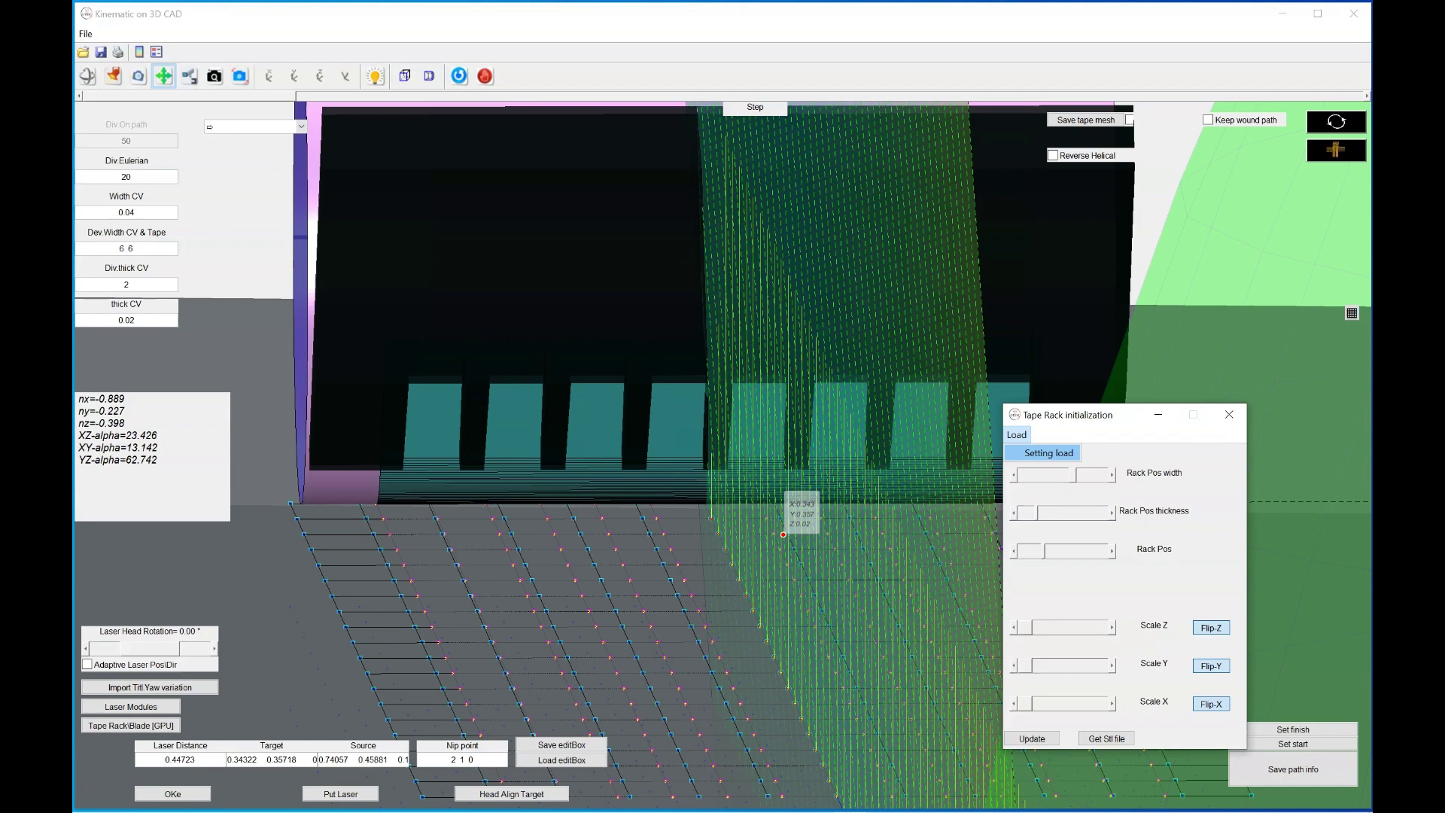
click(1048, 452)
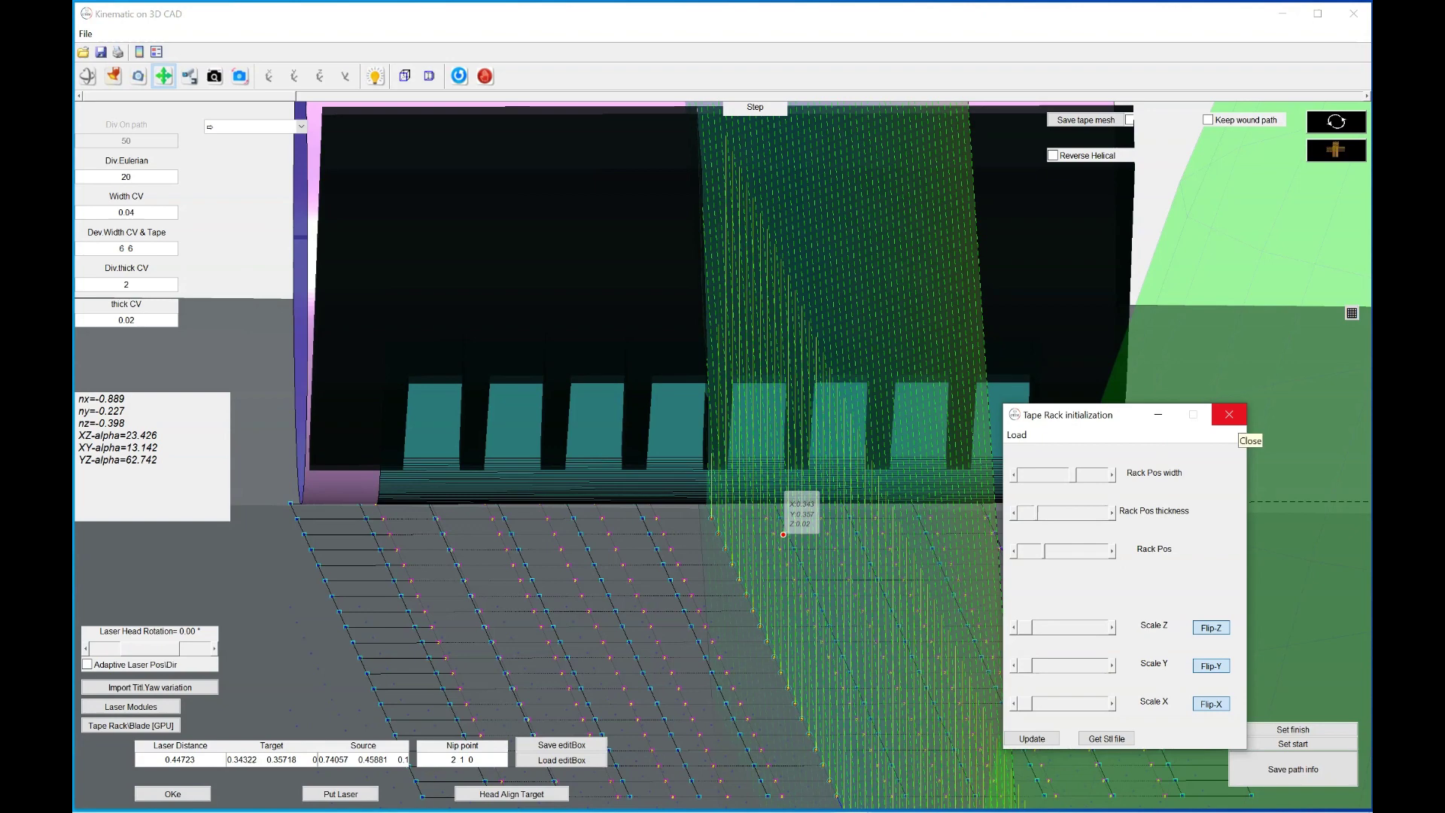
click(1228, 415)
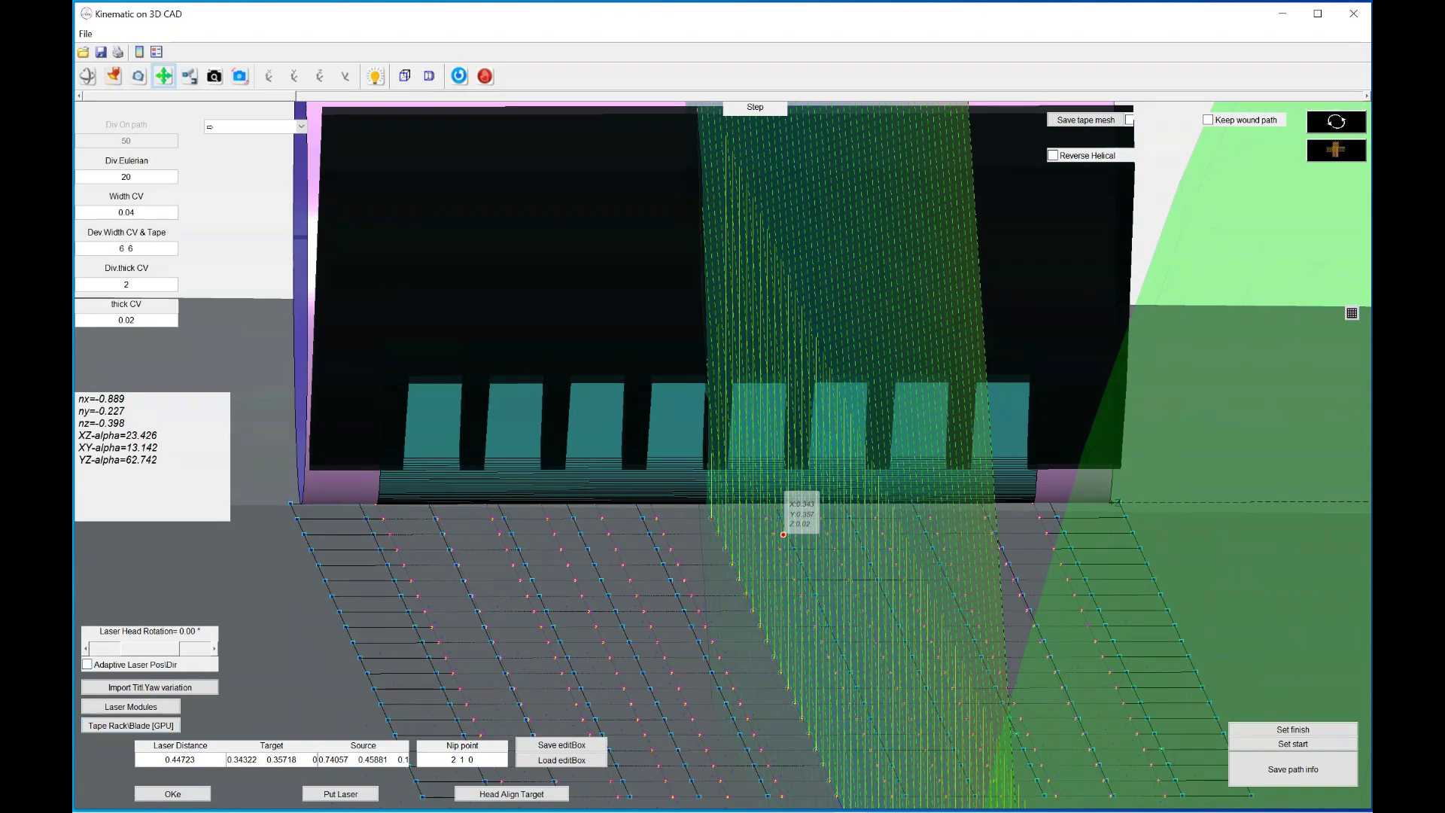
click(131, 725)
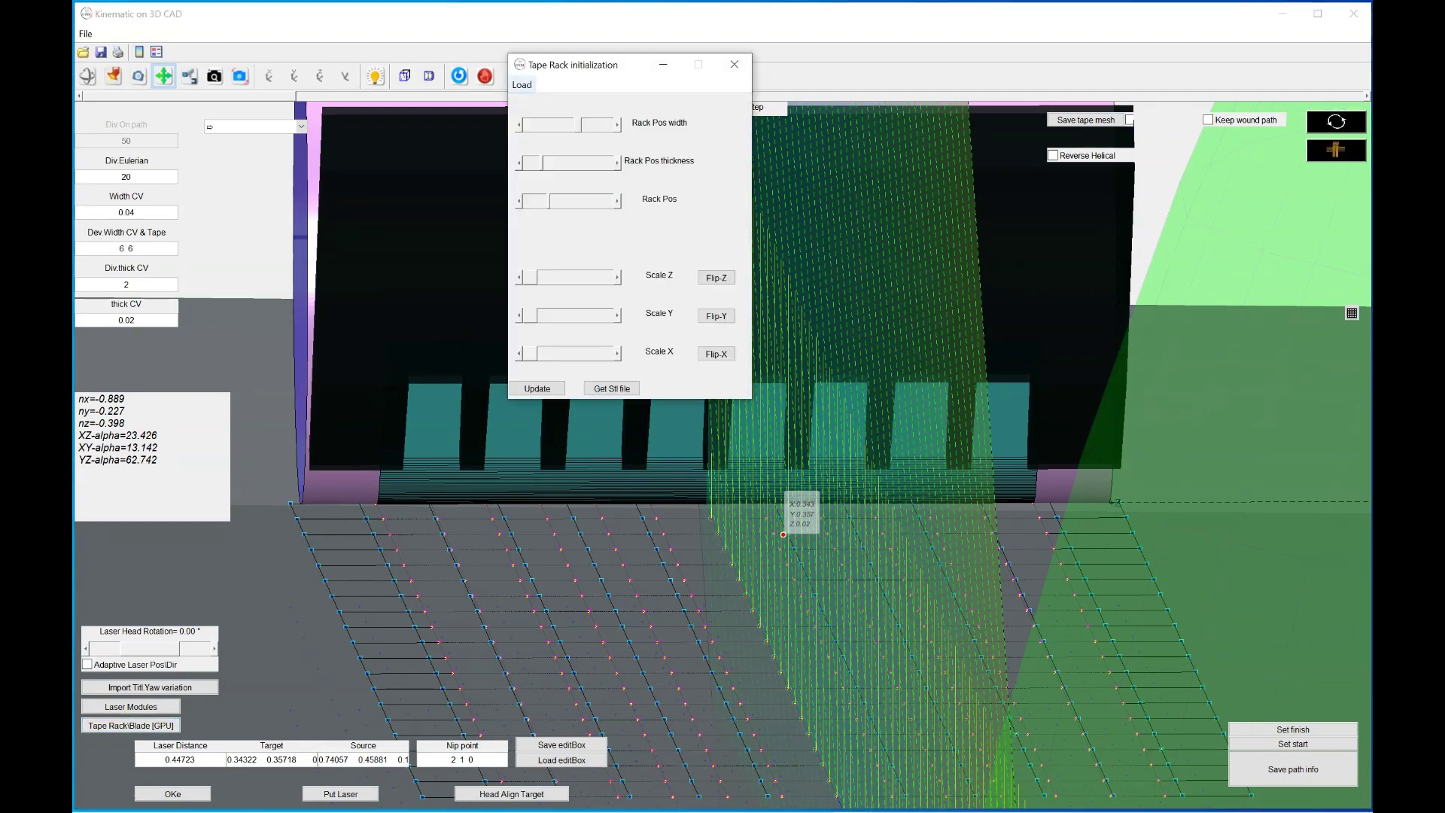
click(522, 84)
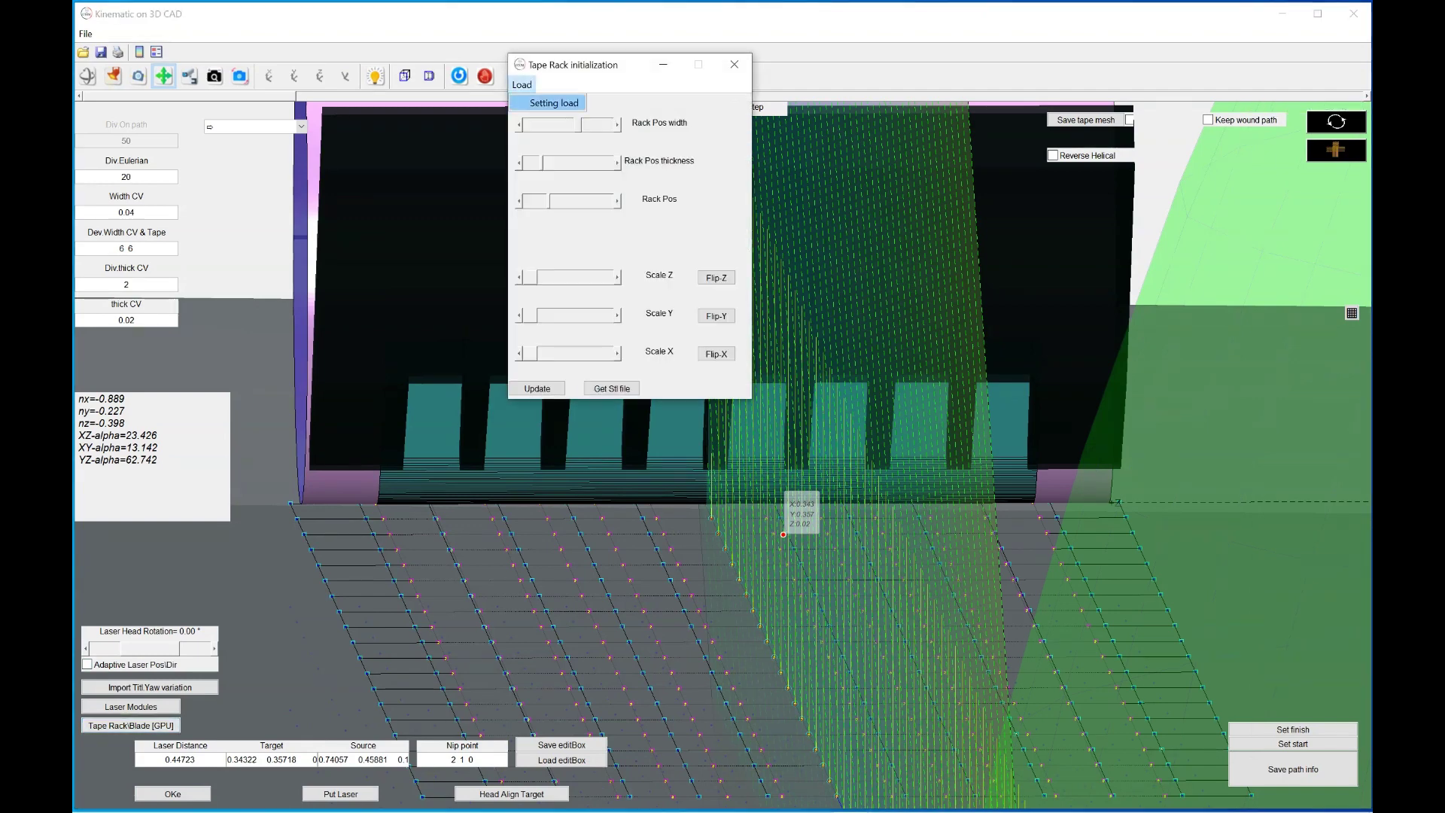
key(Return)
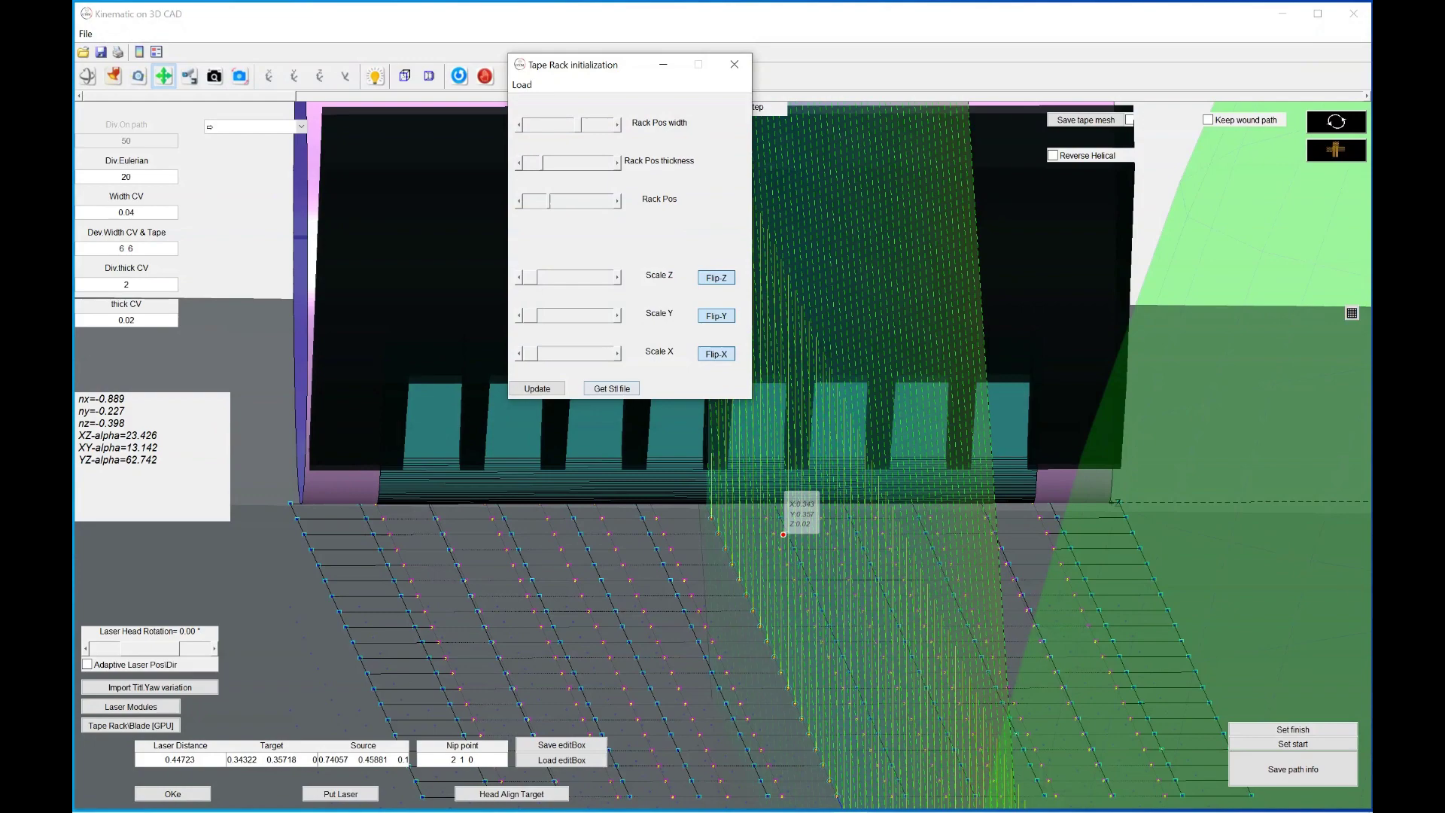
Load the Tape-Rack STL file from the Supp_files folder again and inspect the imported rack in the full scene.
click(611, 388)
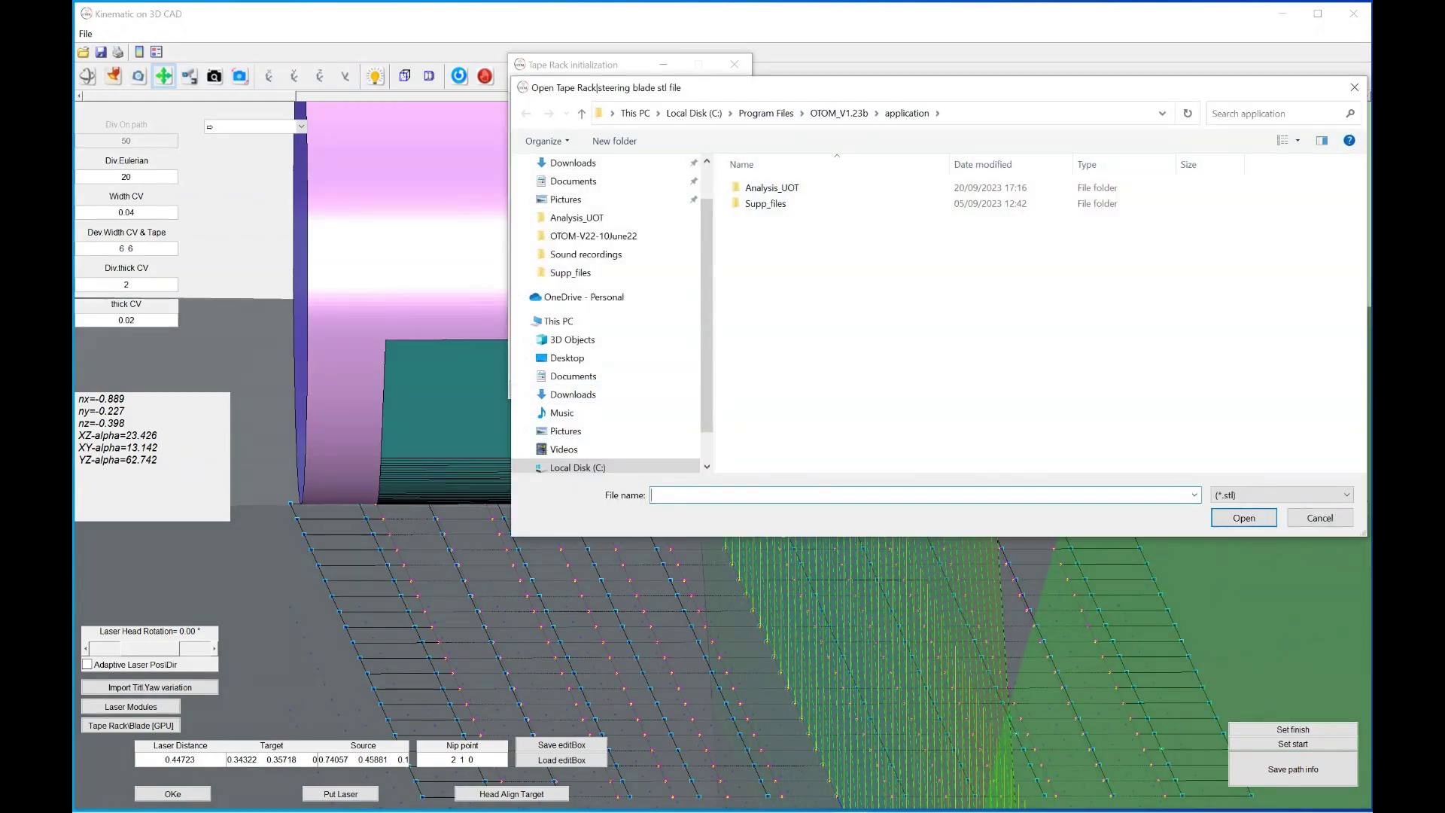
double_click(765, 204)
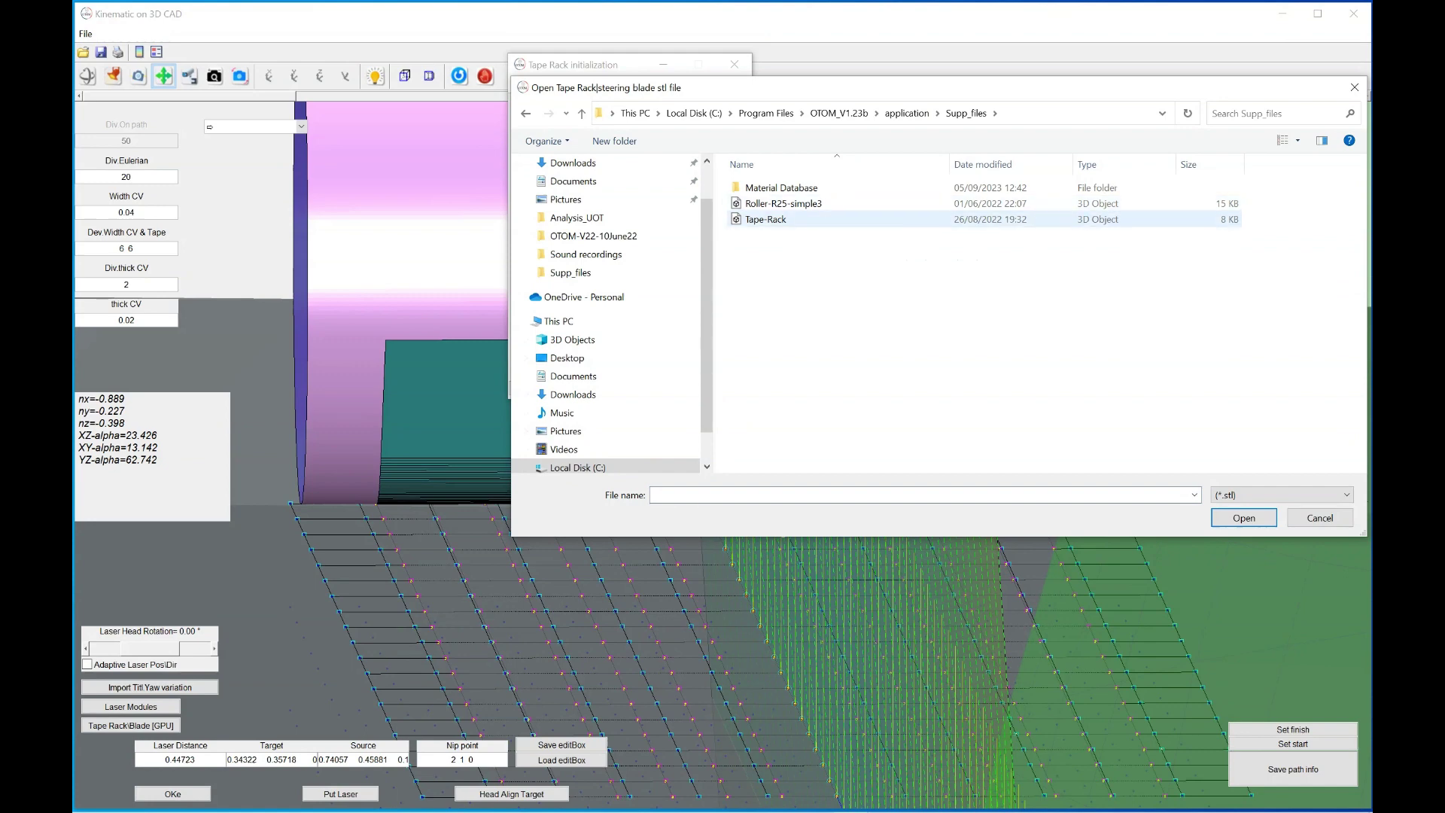
double_click(765, 219)
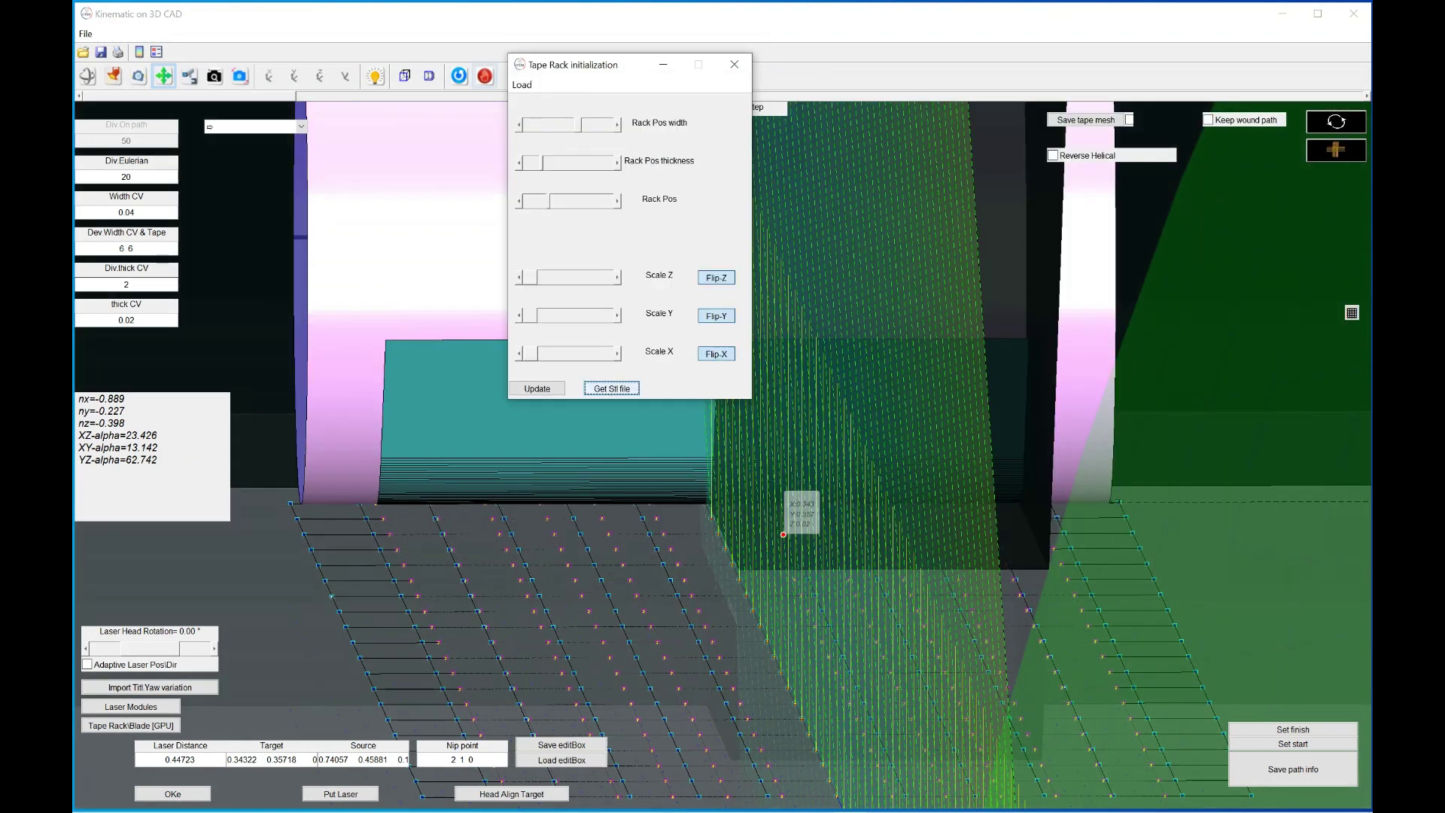
click(734, 64)
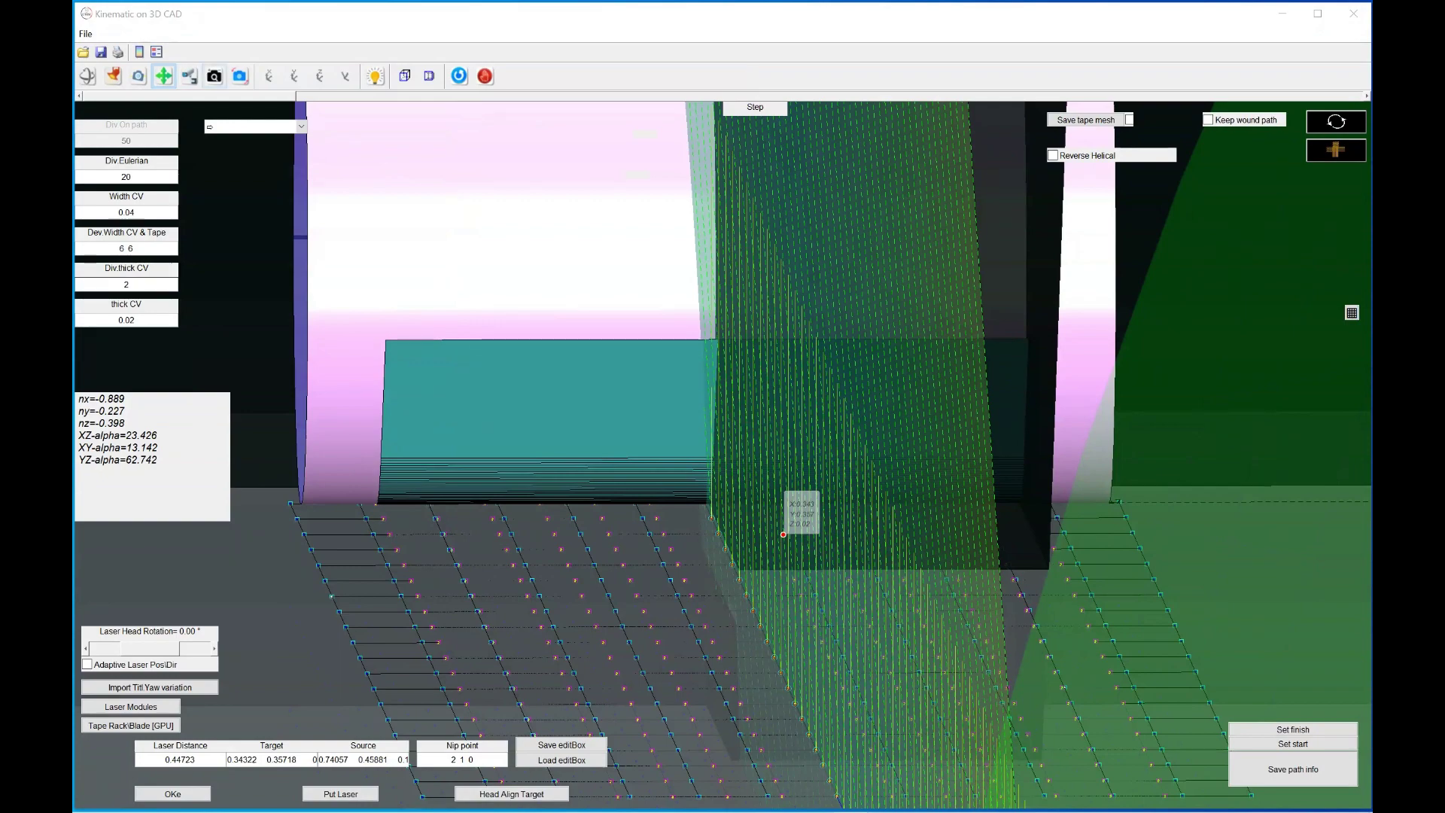
click(214, 76)
drag(466, 256, 406, 369)
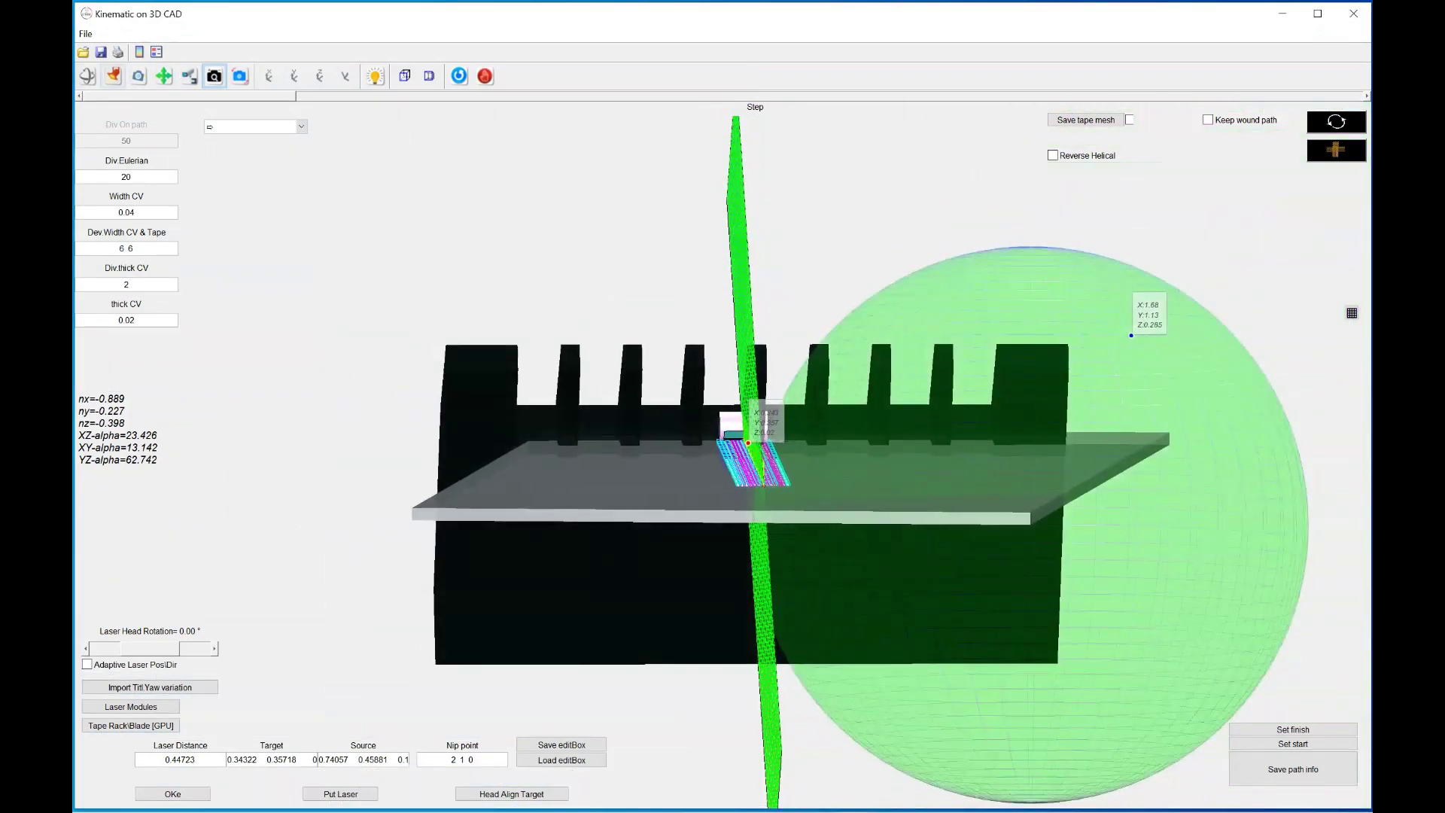
click(320, 76)
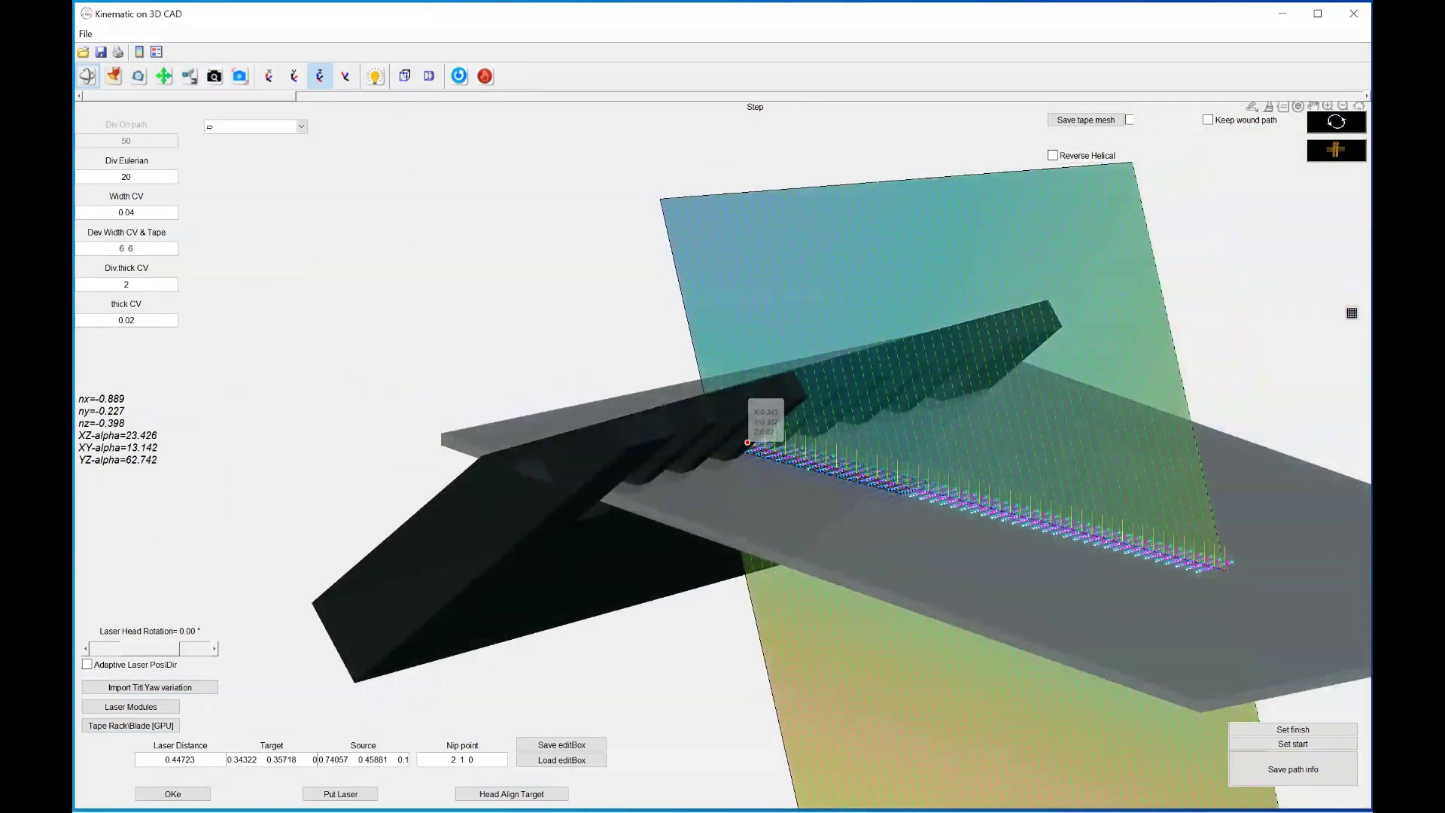
Apply the saved rack settings to the newly loaded rack and check its fit against the roller.
drag(75, 354, 417, 85)
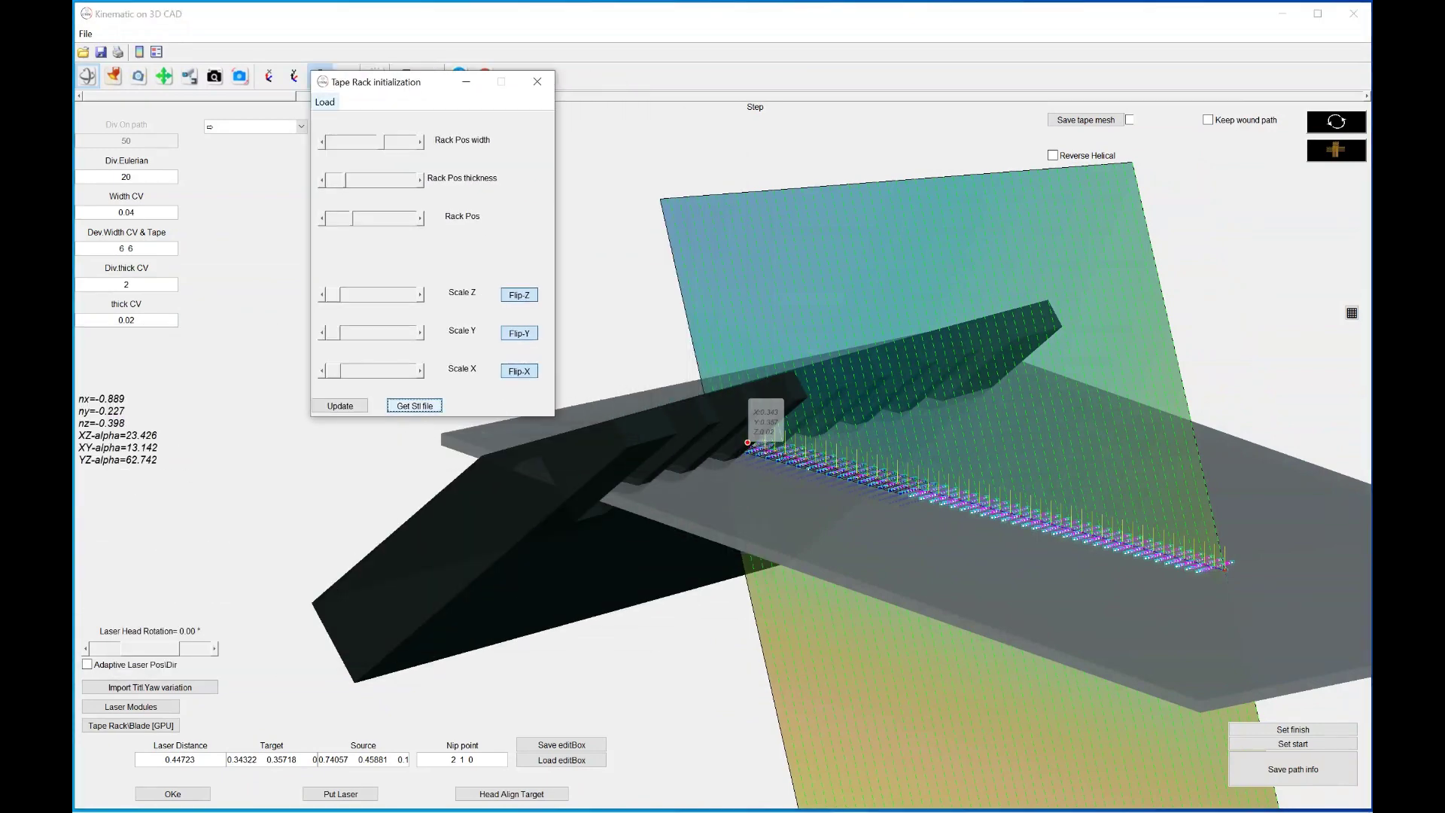
click(325, 102)
click(347, 119)
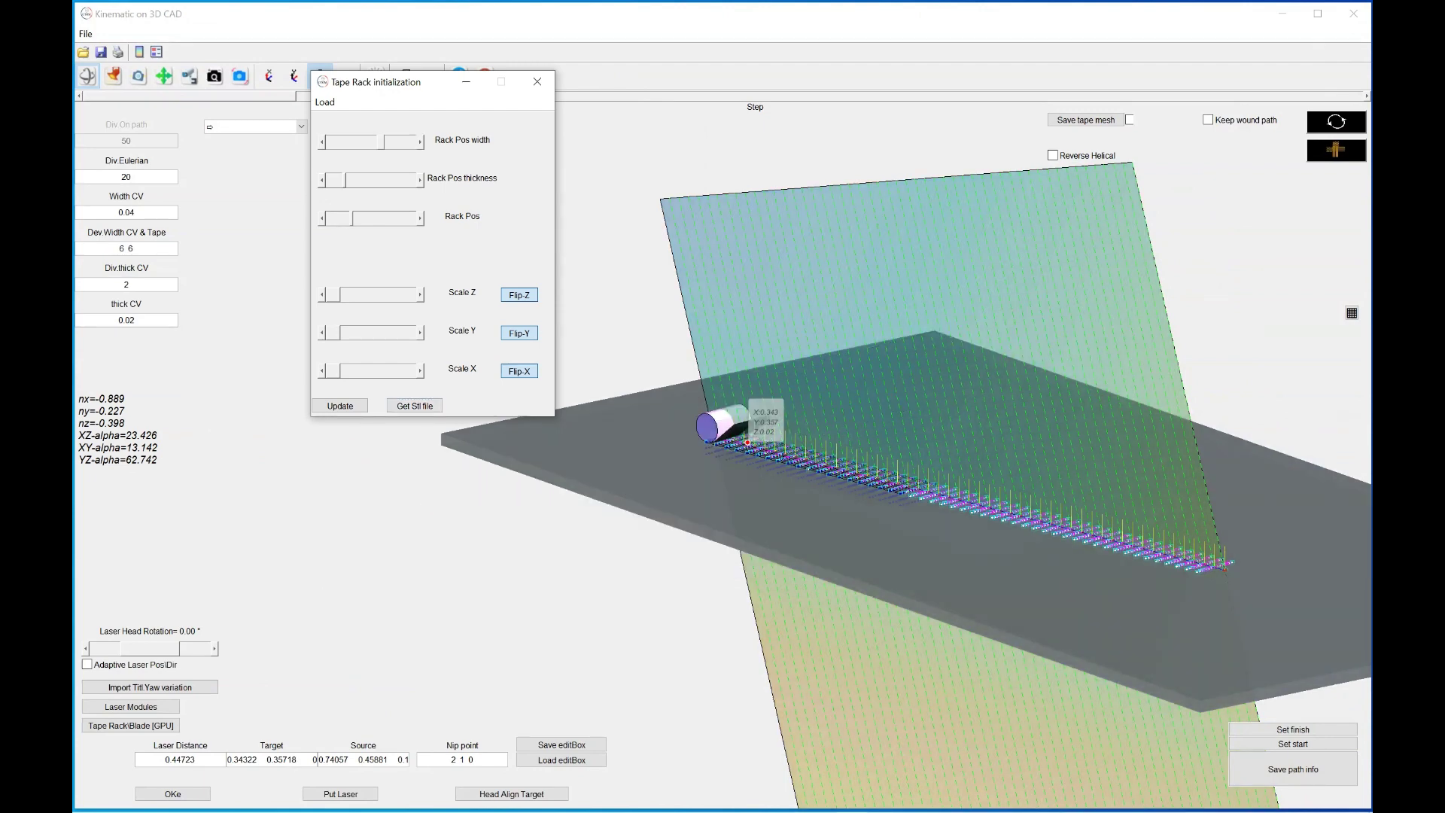
drag(433, 82, 0, 121)
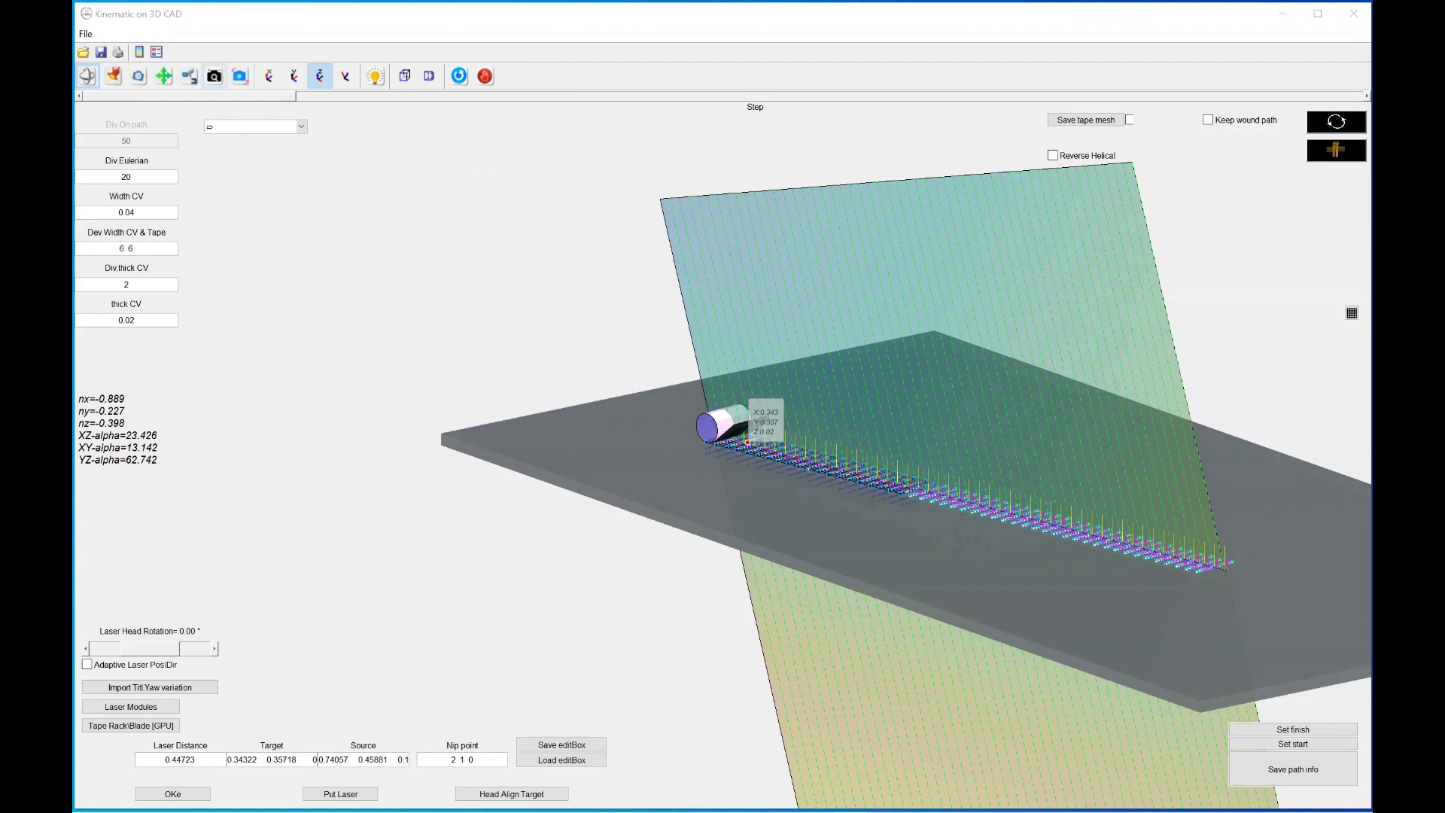
click(214, 76)
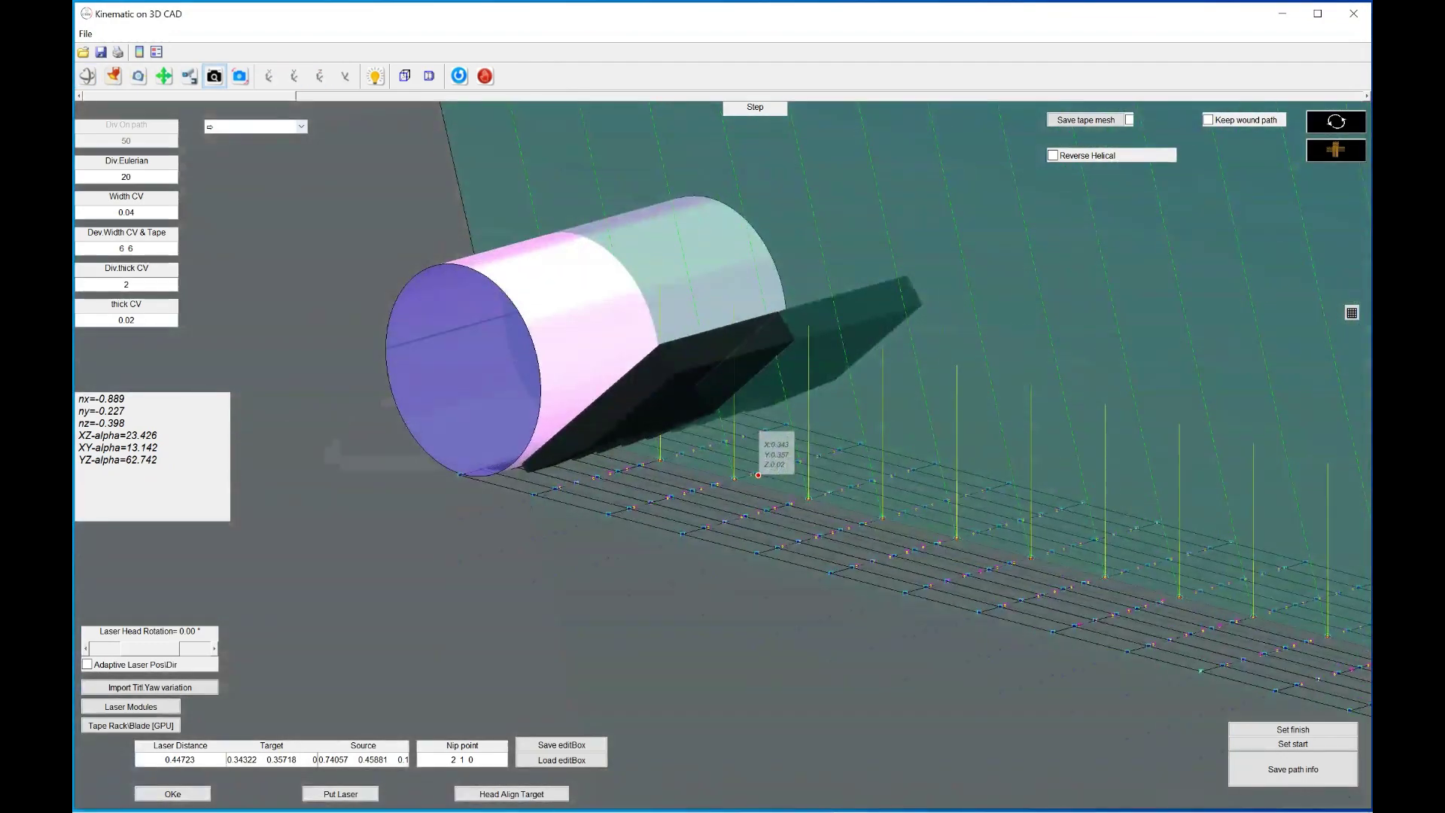
click(320, 76)
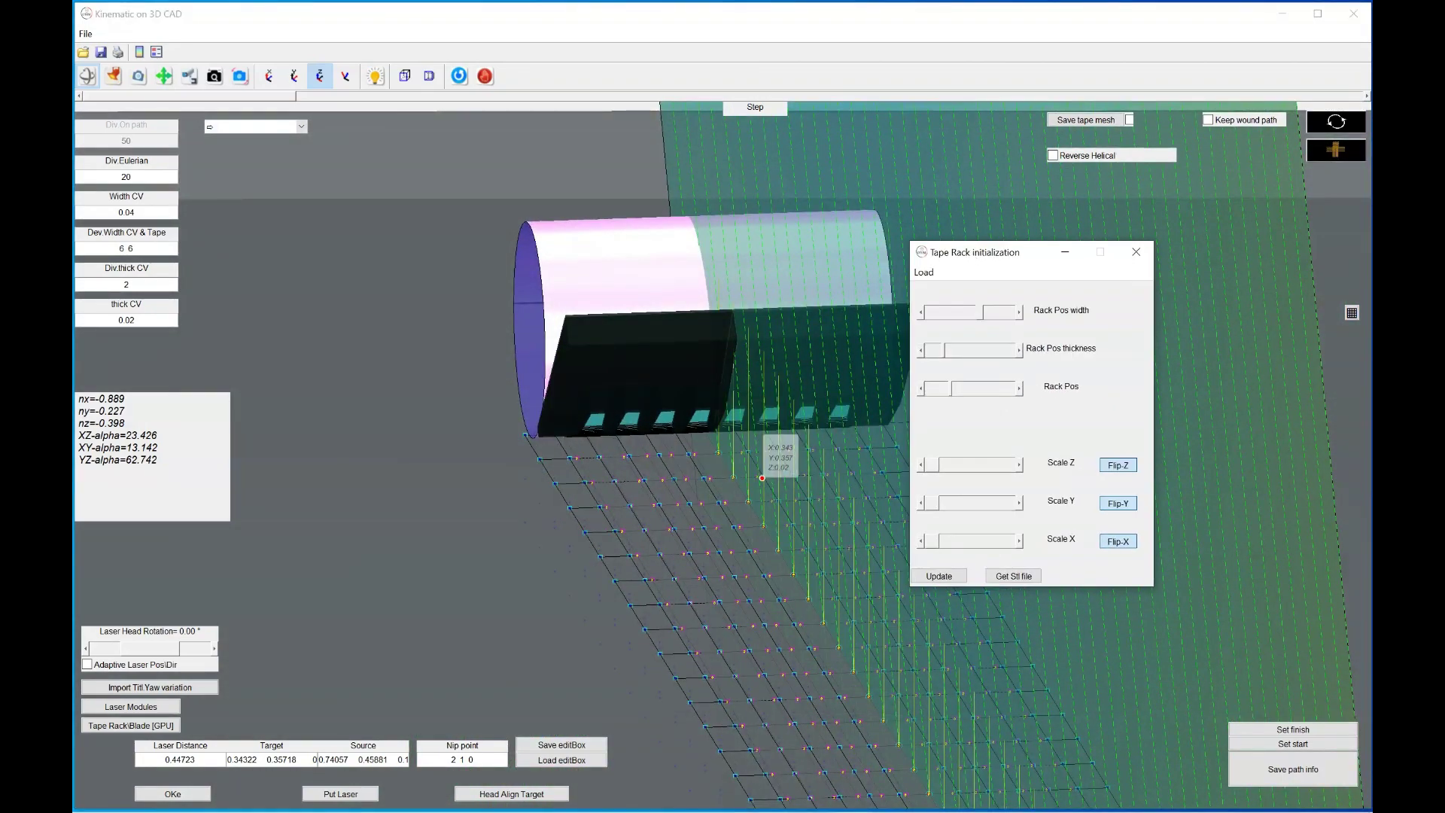
click(1137, 251)
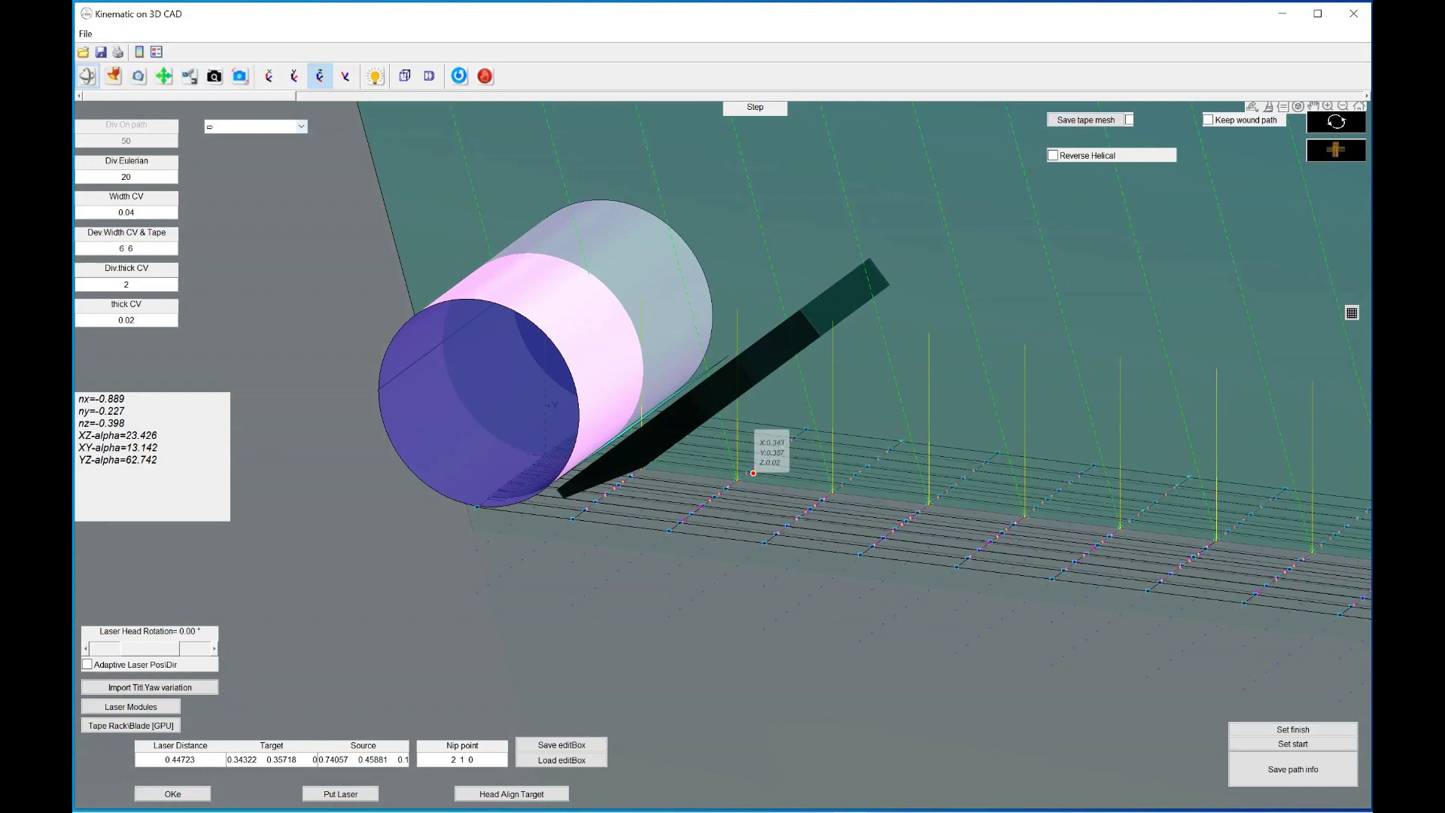
Advance the roller and rack along the placement path to step 22/50.
click(214, 76)
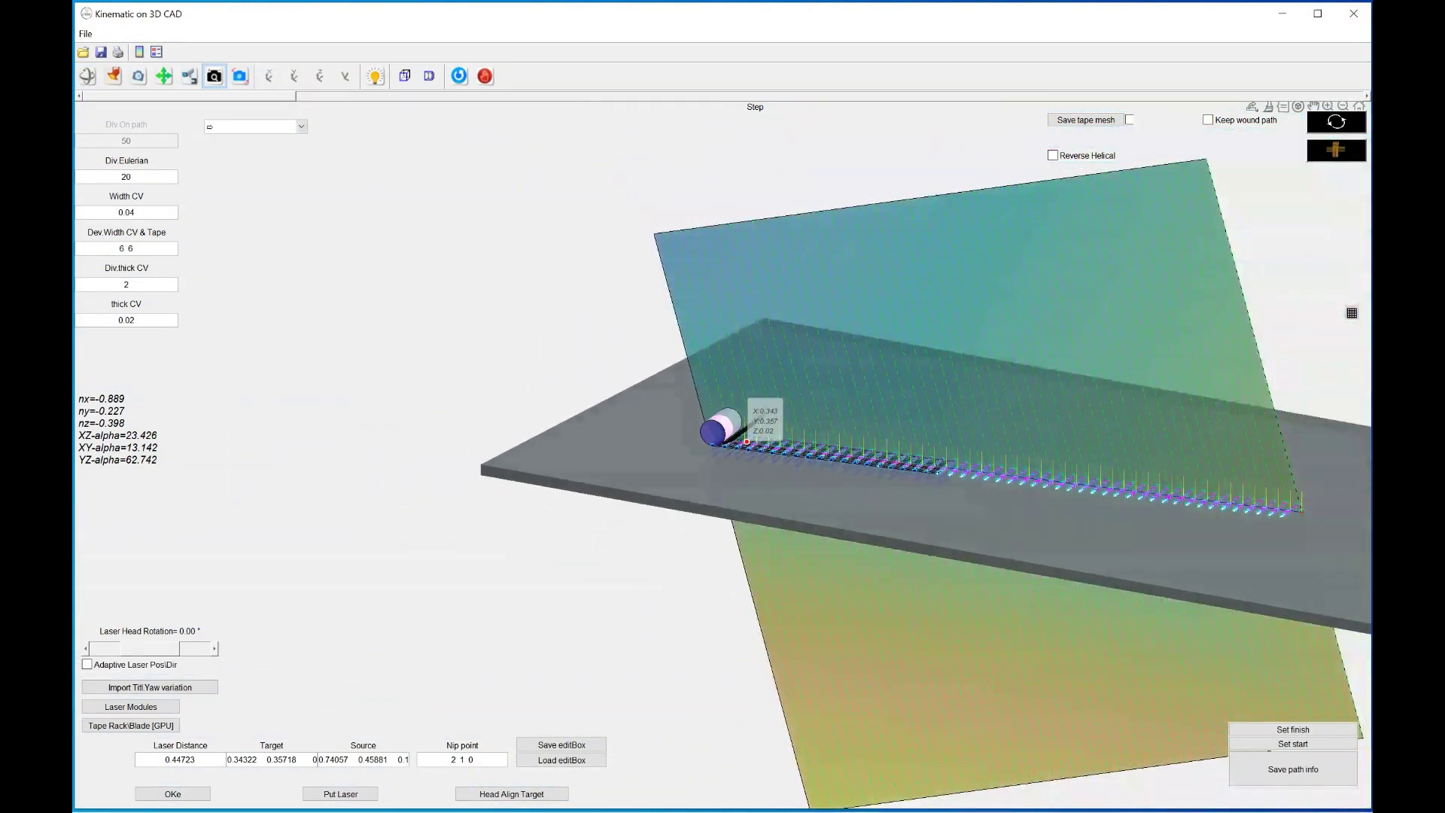
drag(723, 466, 722, 434)
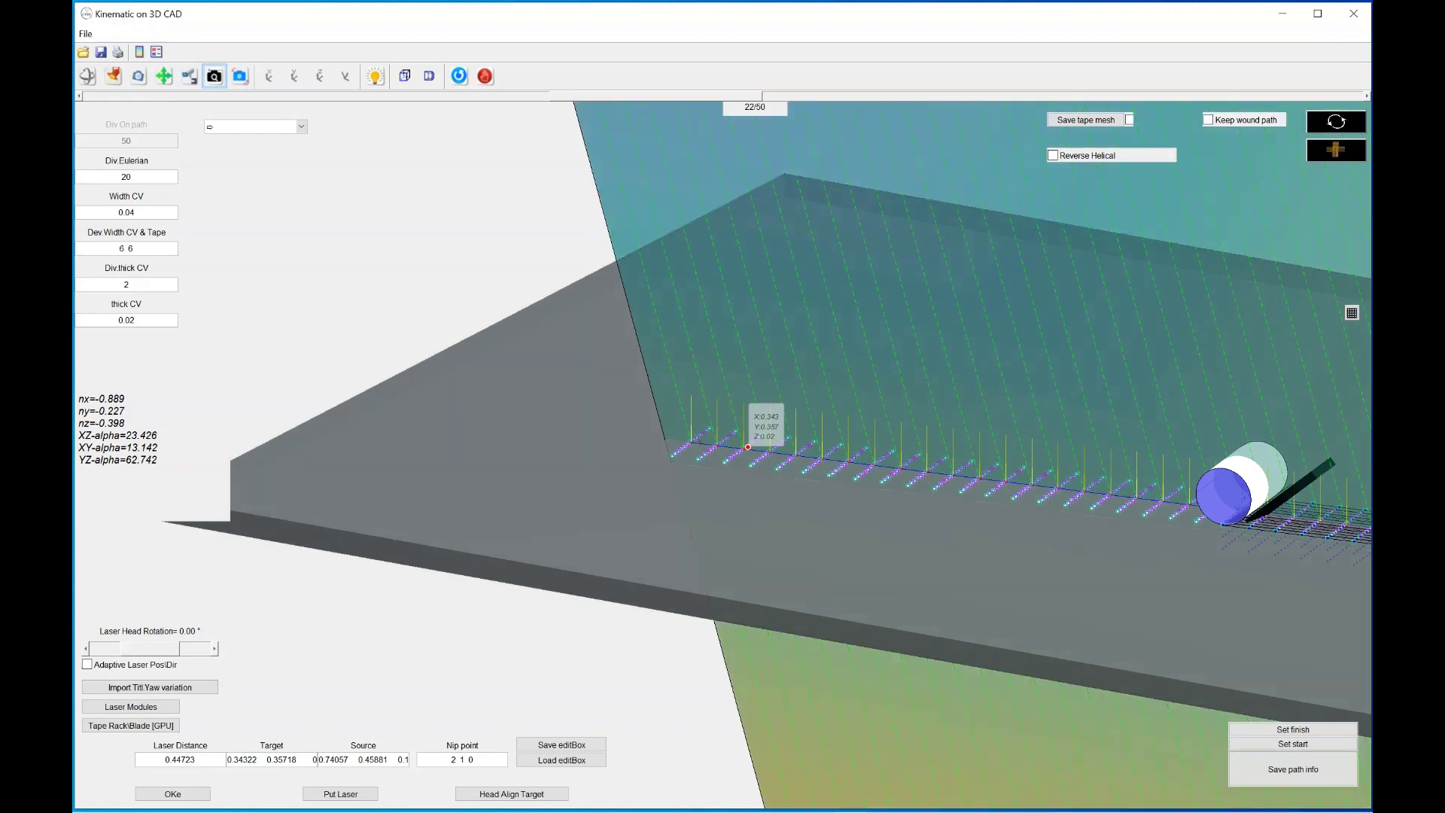
Move the roller and rack back along the placement path to step 7/50 and examine the rack's fit against the roller.
drag(831, 96, 340, 96)
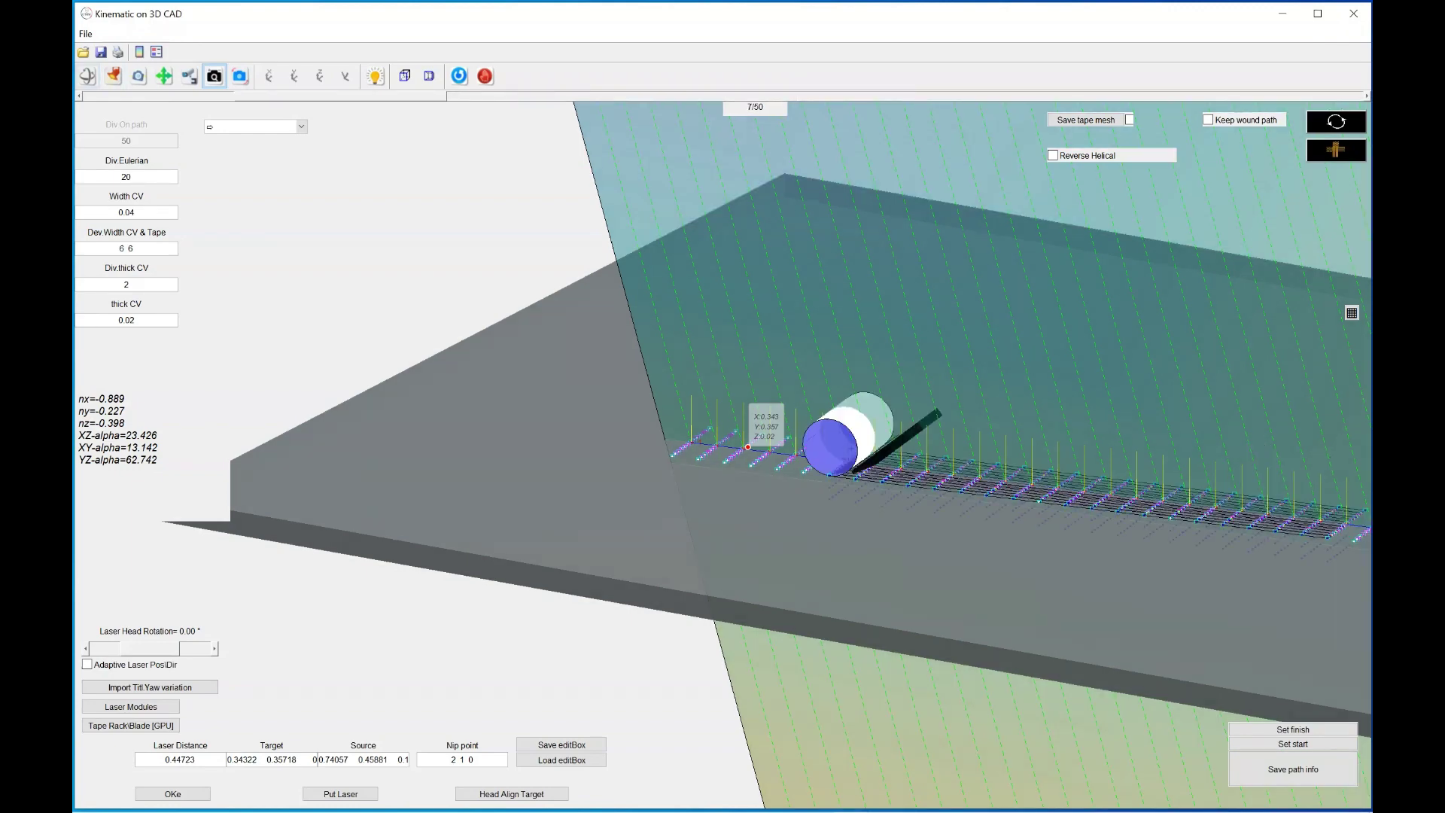
click(88, 76)
drag(828, 451, 715, 519)
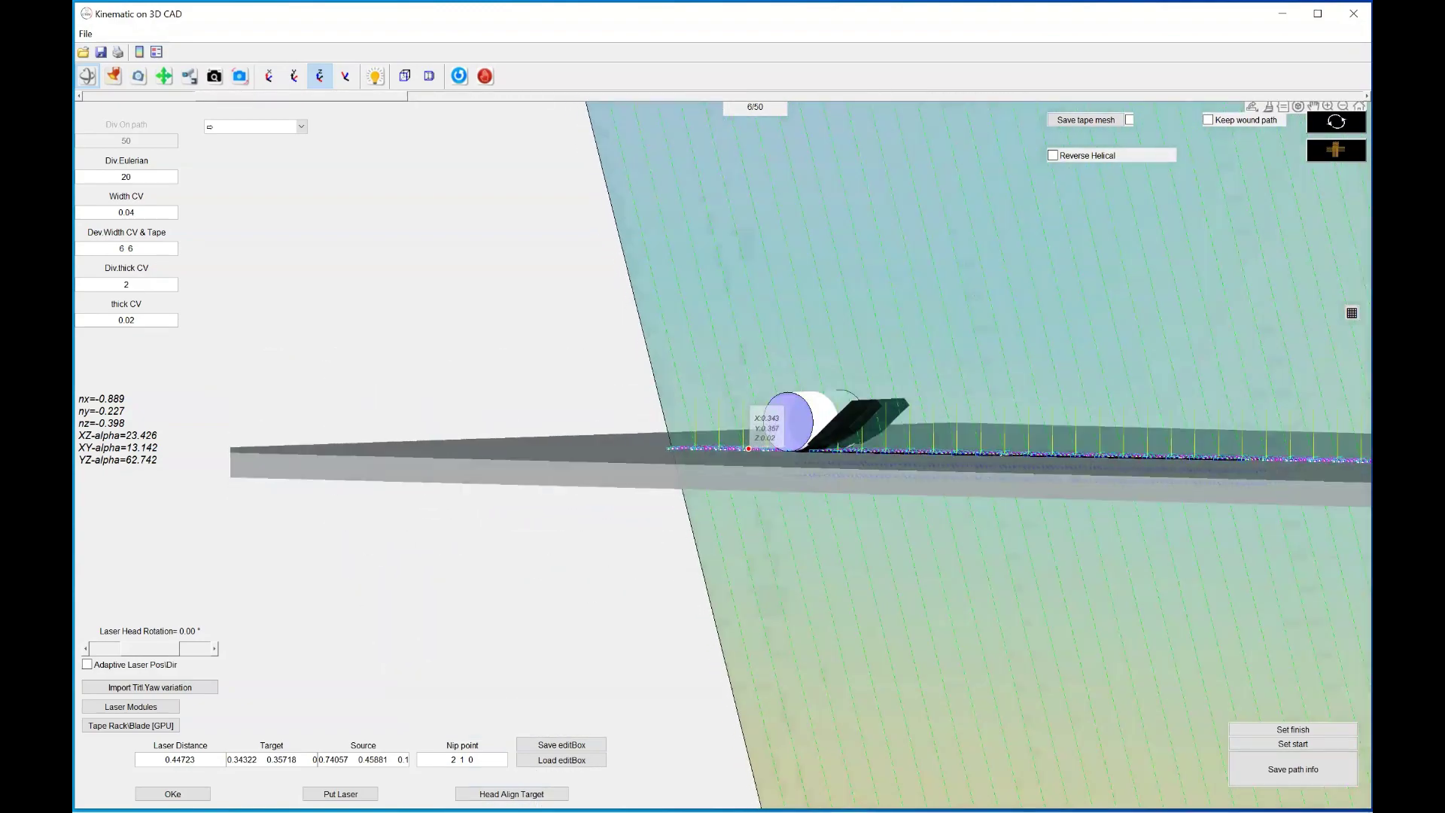
scroll(805, 425, up, 5)
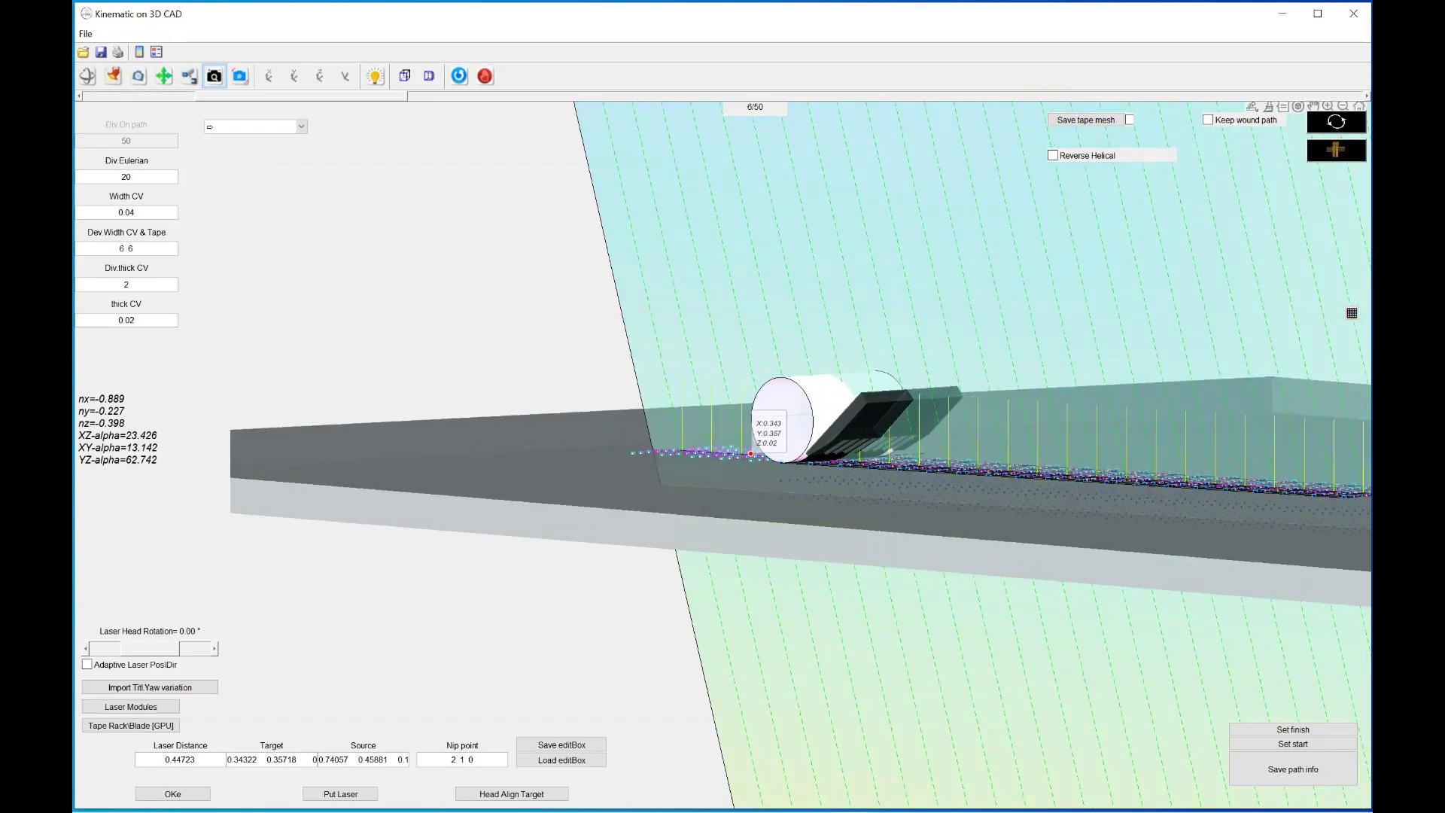
drag(805, 425, 745, 427)
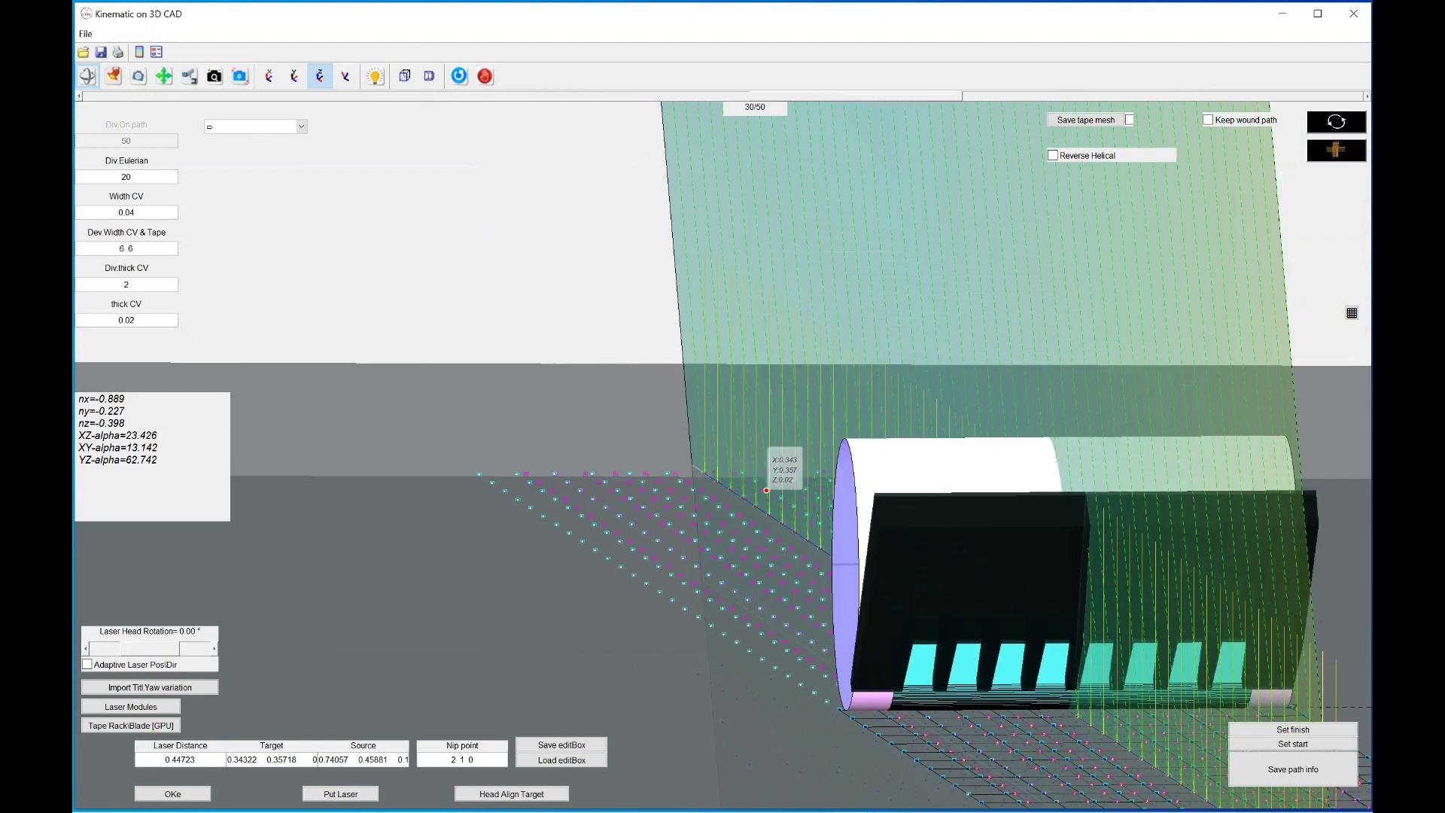
Examine the roller and rack at step 32/50 in the full scene, covering the plate and the whole placement path.
click(214, 76)
drag(753, 391, 733, 557)
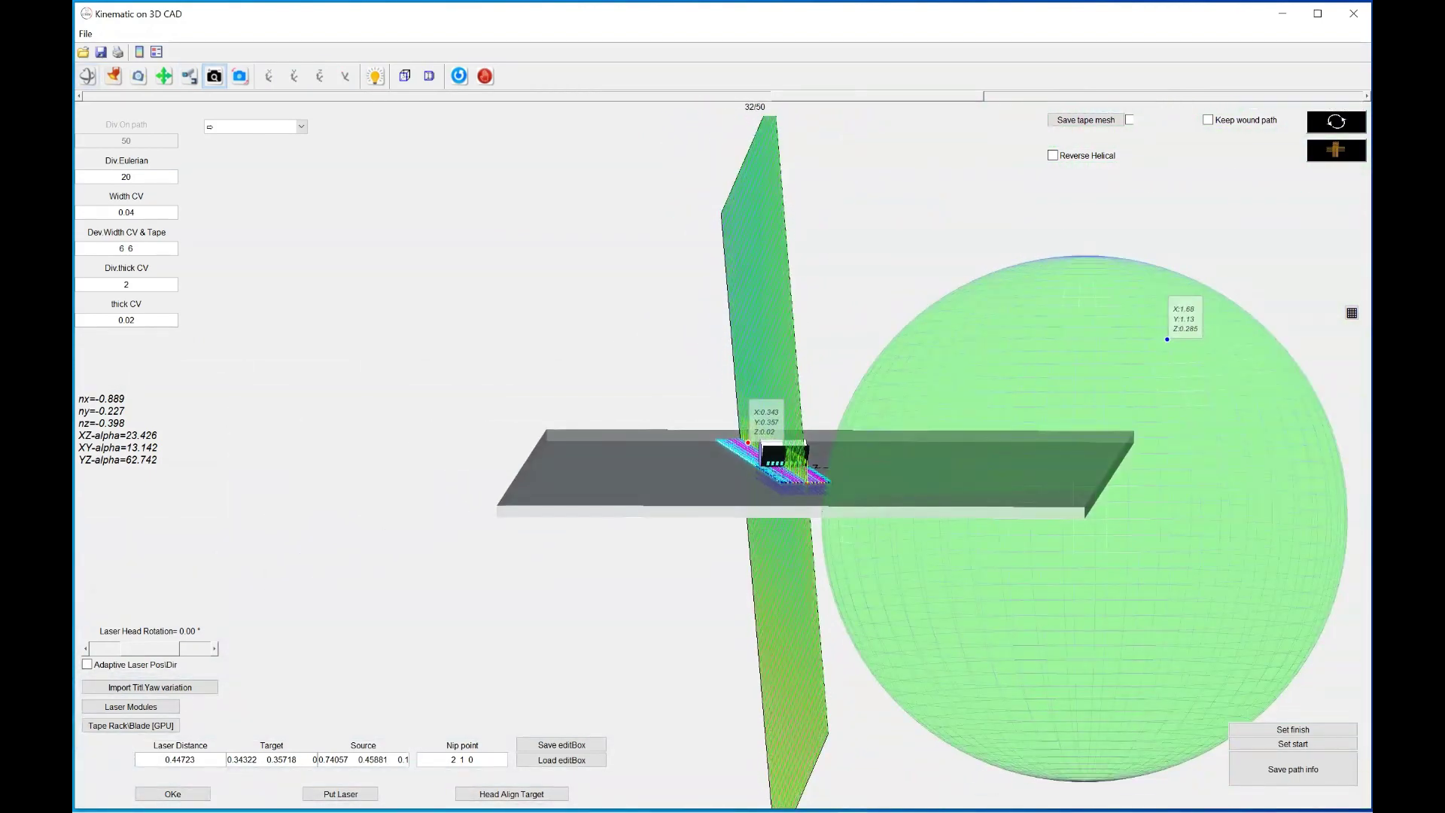
click(87, 76)
drag(790, 391, 509, 335)
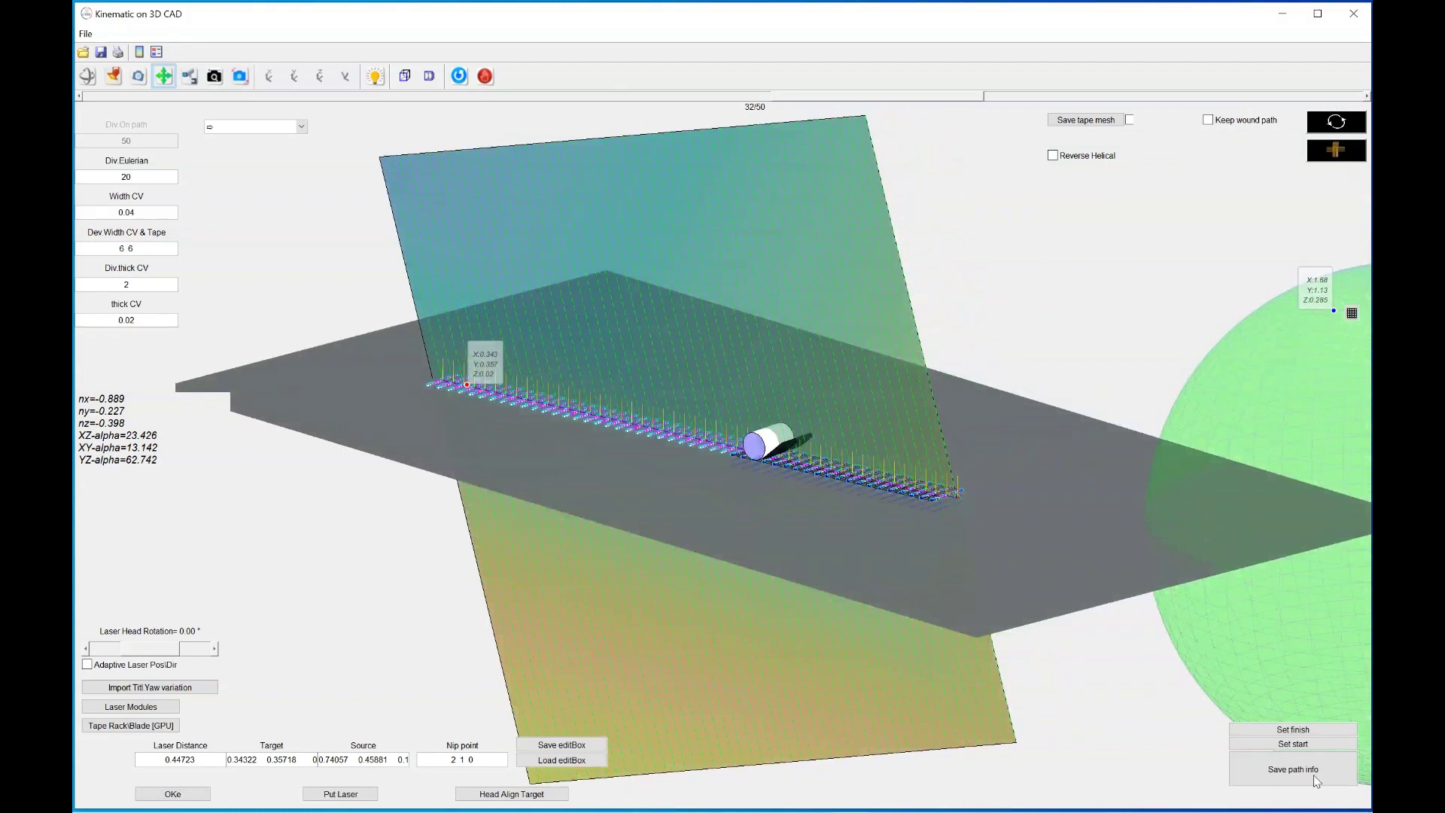